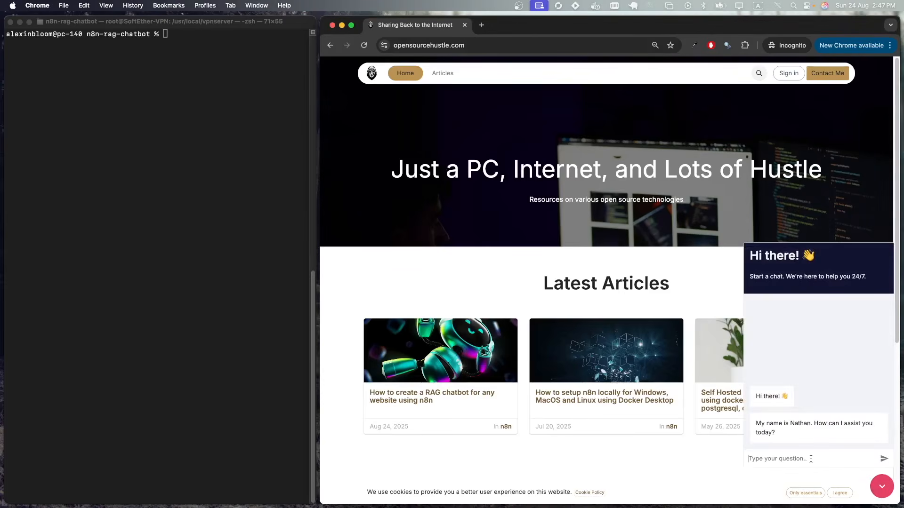
- Ask the site chatbot 'how can i contact you?' and follow its link to the Contact page
{"action": "type", "text": "how can i contact you?"}
{"action": "key", "text": "Return"}
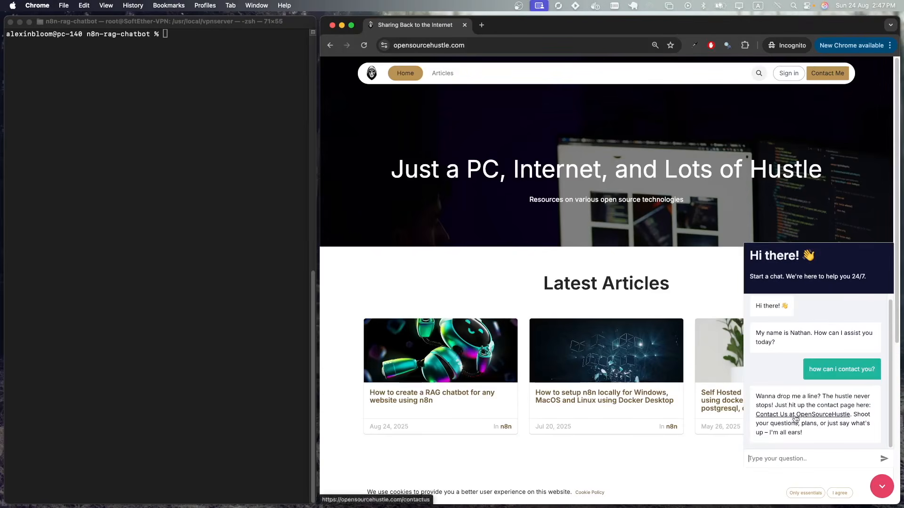
{"action": "left_click", "coordinate": [795, 414]}
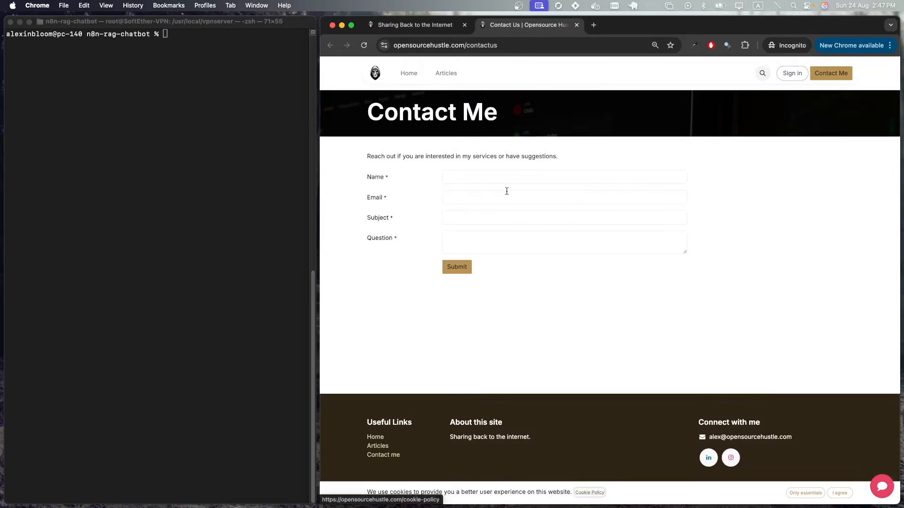
{"action": "left_click", "coordinate": [882, 486]}
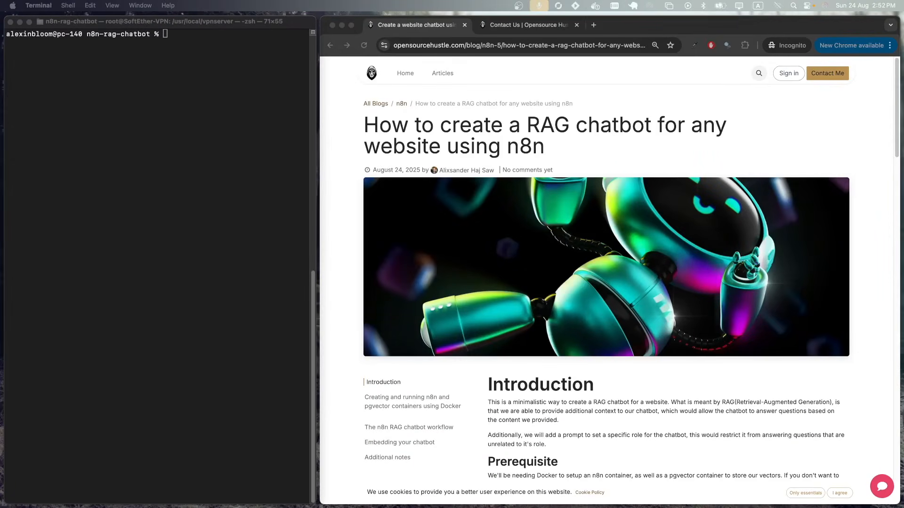
- Follow the tutorial's Docker Desktop prerequisite link, then close the Docker and Contact Us tabs
{"action": "scroll", "coordinate": [693, 385], "scroll_direction": "down", "scroll_amount": 3}
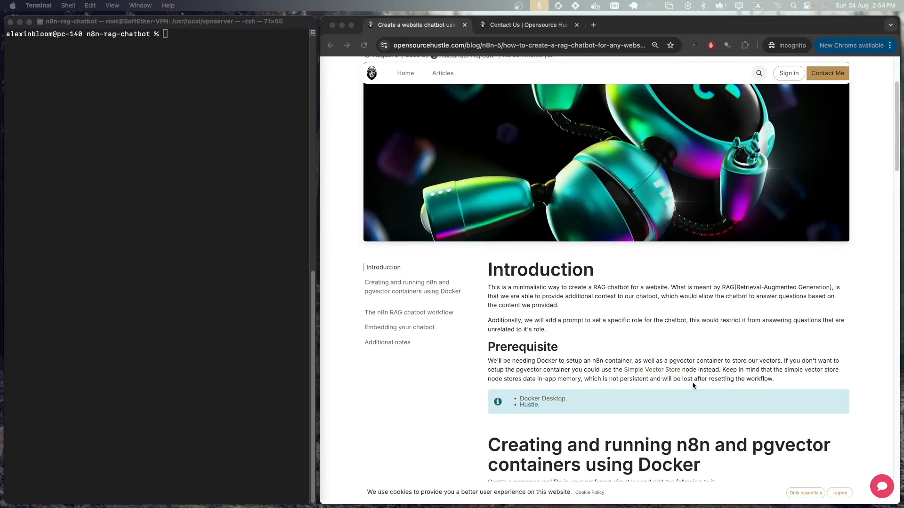
{"action": "left_click", "coordinate": [559, 400]}
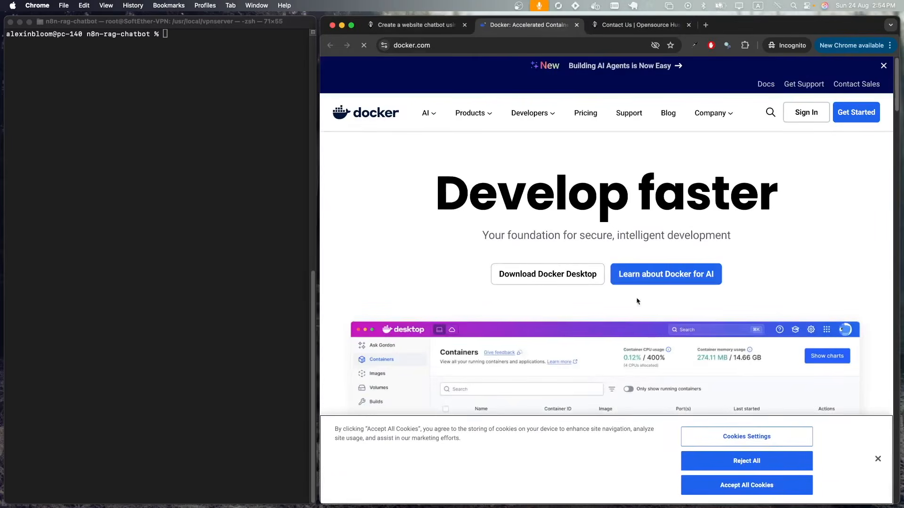
{"action": "mouse_move", "coordinate": [580, 259]}
{"action": "left_click", "coordinate": [577, 25]}
{"action": "left_click", "coordinate": [577, 25]}
{"action": "left_click", "coordinate": [201, 194]}
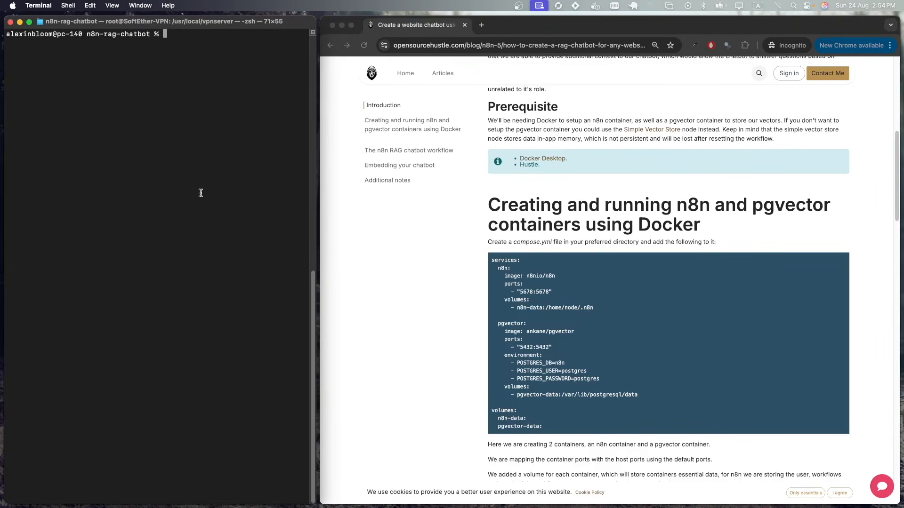
- Create compose.yml in nano with the article's n8n and pgvector YAML, and save it
{"action": "type", "text": "nano compose.yml"}
{"action": "key", "text": "Return"}
{"action": "left_click_drag", "start_coordinate": [547, 429], "coordinate": [495, 260]}
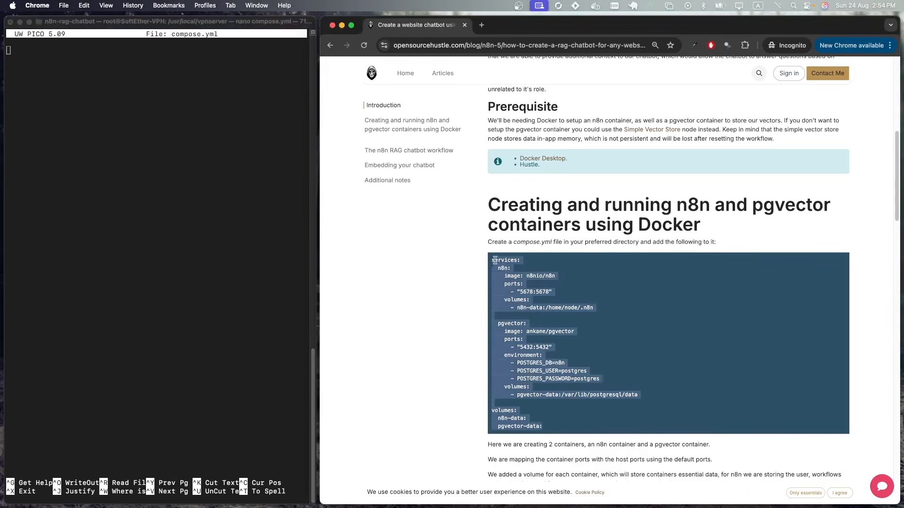
{"action": "key", "text": "super+c"}
{"action": "left_click", "coordinate": [212, 189]}
{"action": "key", "text": "super+v"}
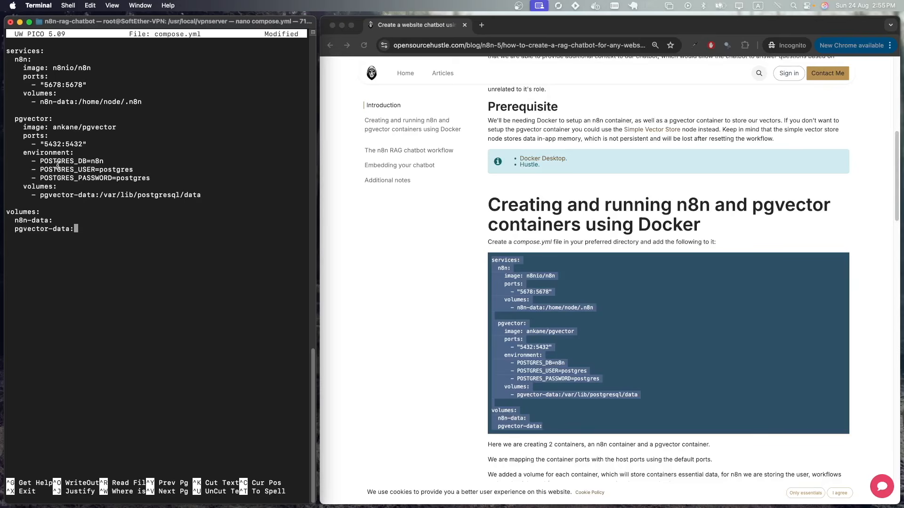
{"action": "key", "text": "ctrl+x"}
{"action": "key", "text": "y"}
{"action": "key", "text": "Return"}
- Copy the article's docker compose up -d command and run it in Terminal
{"action": "scroll", "coordinate": [454, 289], "scroll_direction": "down", "scroll_amount": 4}
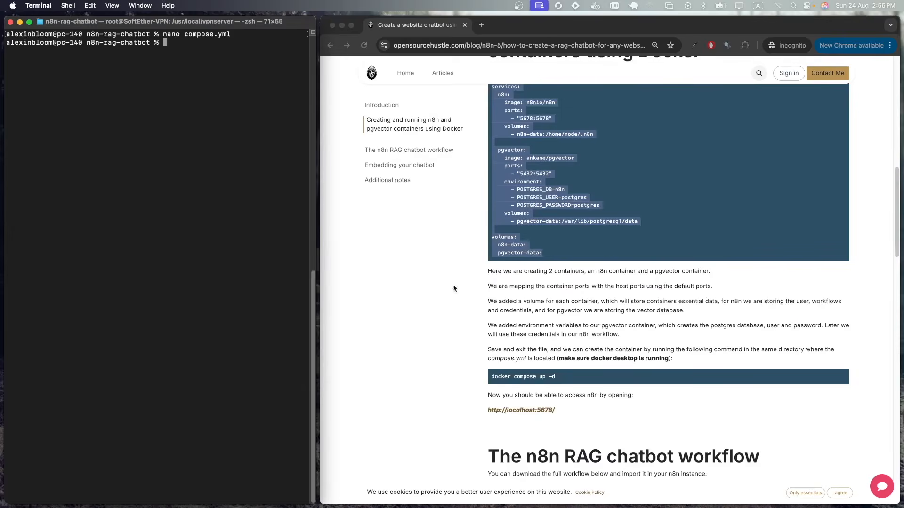
{"action": "left_click_drag", "start_coordinate": [556, 377], "coordinate": [493, 379]}
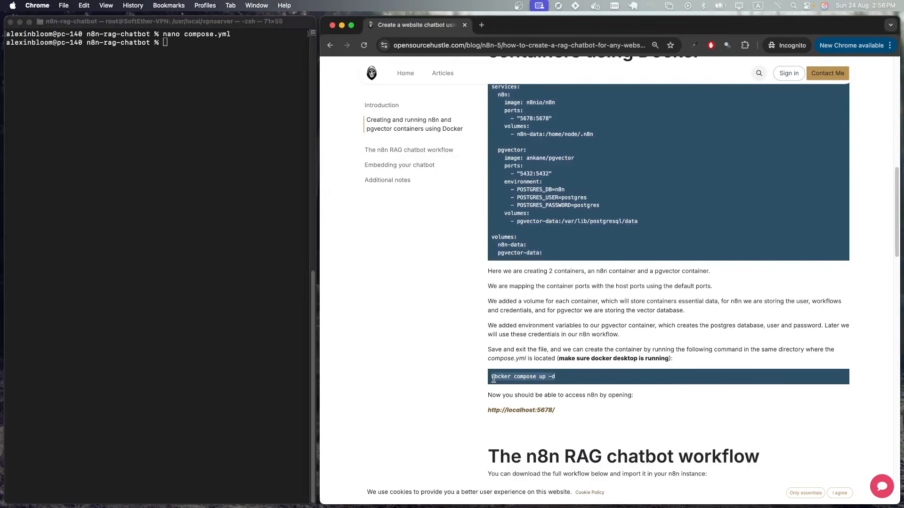
{"action": "left_click", "coordinate": [217, 166]}
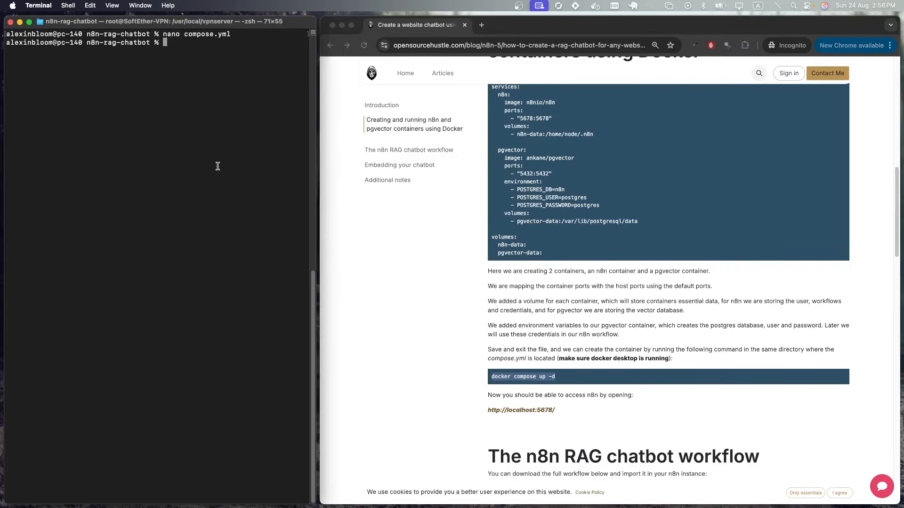
{"action": "key", "text": "super+v"}
{"action": "key", "text": "Return"}
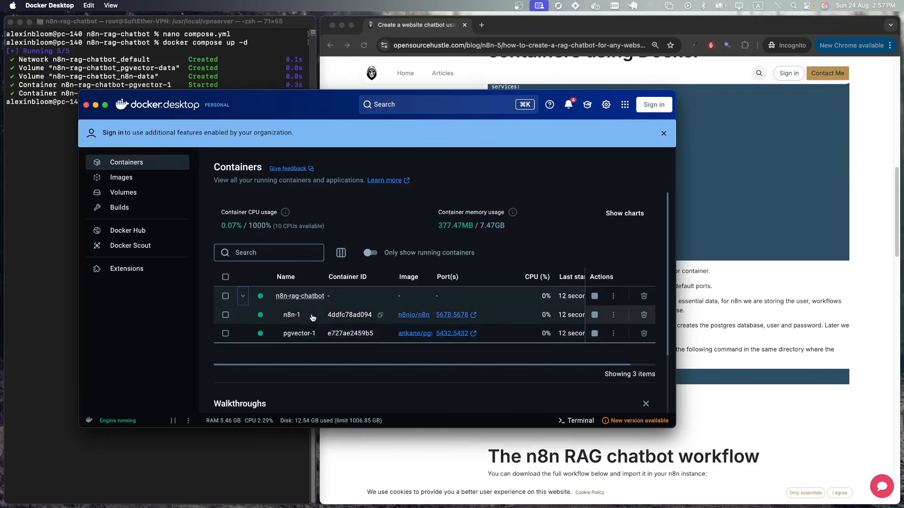
- Open the n8n-1 container's 5678:5678 port link from Docker Desktop's Containers list
{"action": "left_click", "coordinate": [445, 315]}
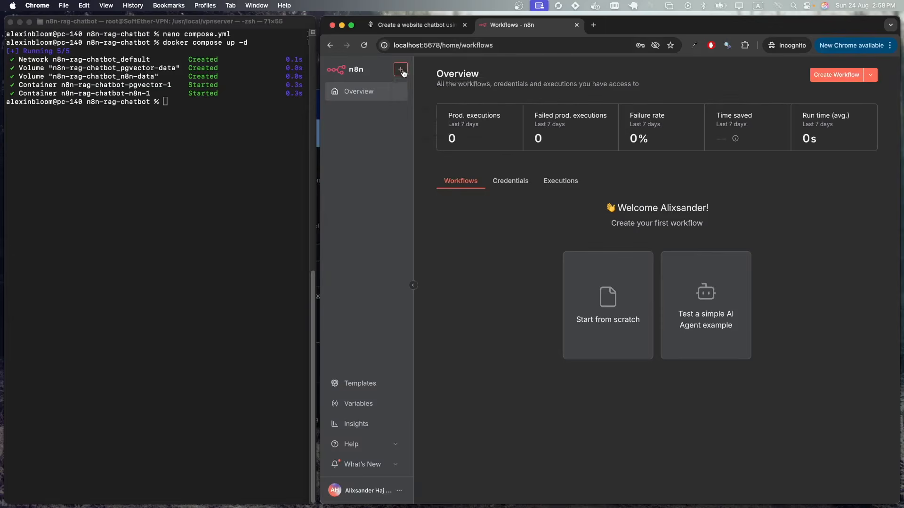
- Create a new blank n8n workflow and download the tutorial's workflow JSON file
{"action": "left_click", "coordinate": [400, 69]}
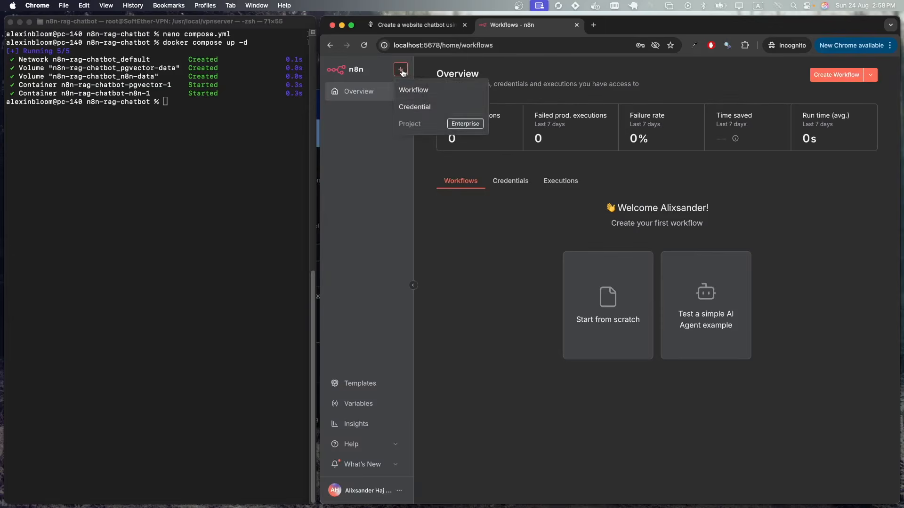
{"action": "left_click", "coordinate": [415, 91]}
{"action": "left_click", "coordinate": [414, 24]}
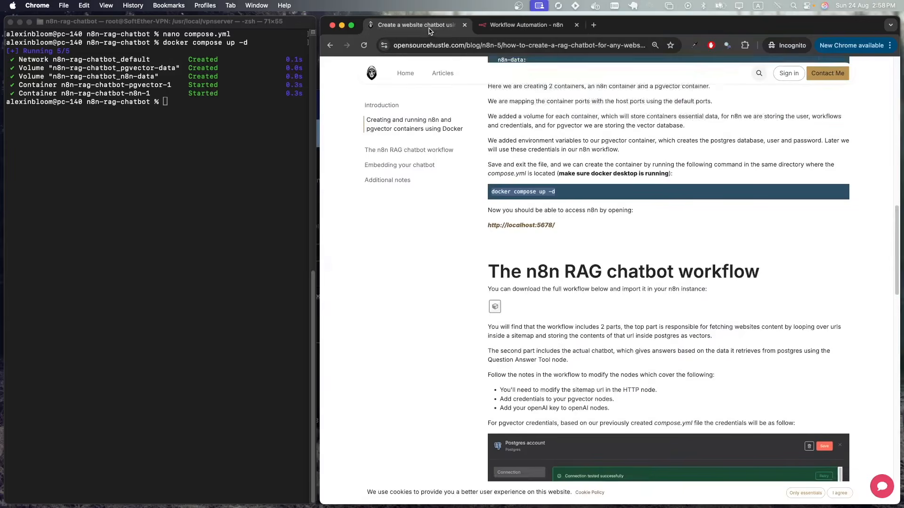
{"action": "scroll", "coordinate": [549, 167], "scroll_direction": "down", "scroll_amount": 2}
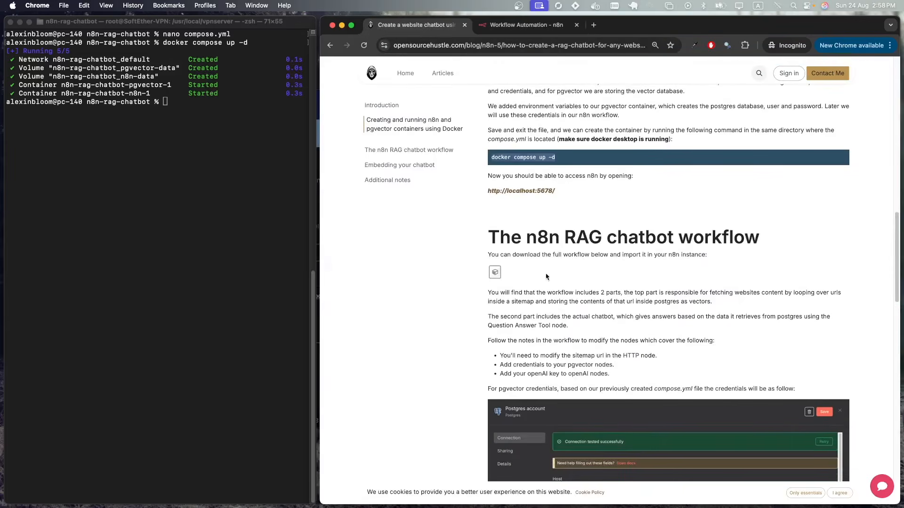
{"action": "left_click", "coordinate": [495, 273]}
{"action": "left_click", "coordinate": [526, 25]}
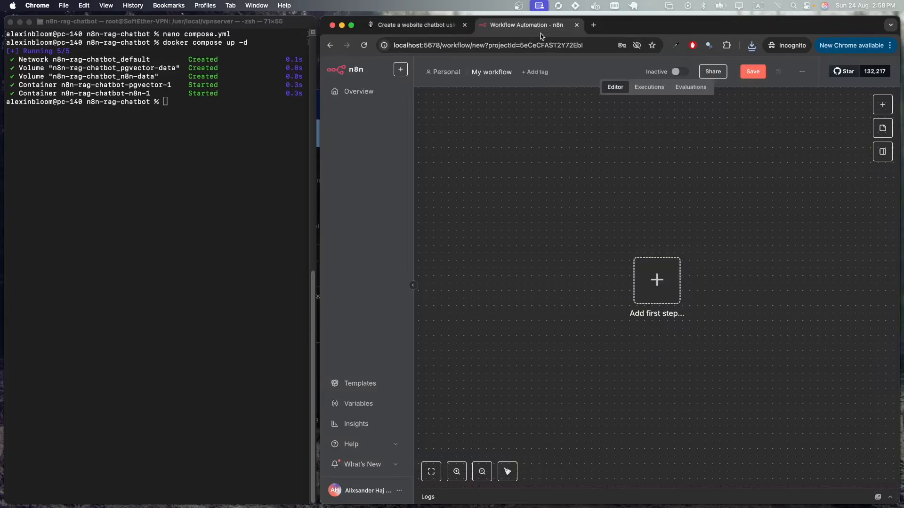
- Import the downloaded RAG chatbot workflow JSON into the new workflow from file
{"action": "left_click", "coordinate": [803, 72]}
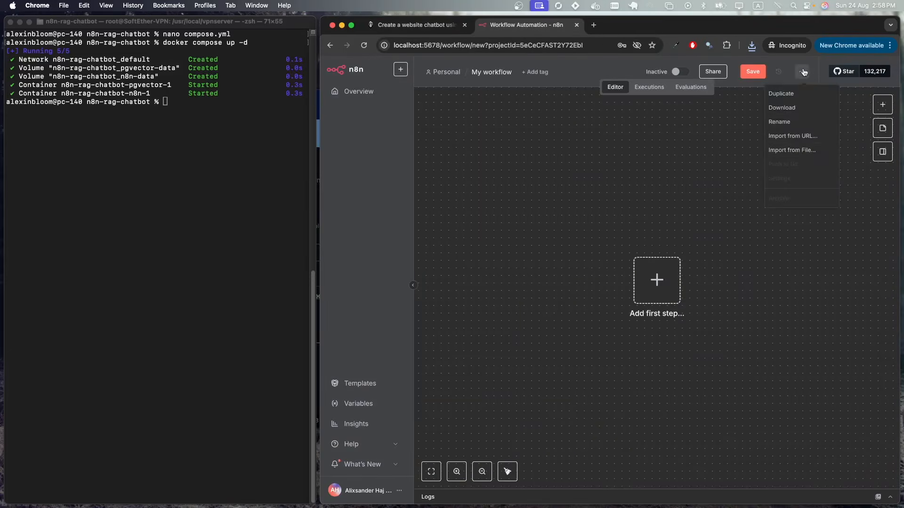
{"action": "left_click", "coordinate": [814, 156]}
{"action": "double_click", "coordinate": [518, 240]}
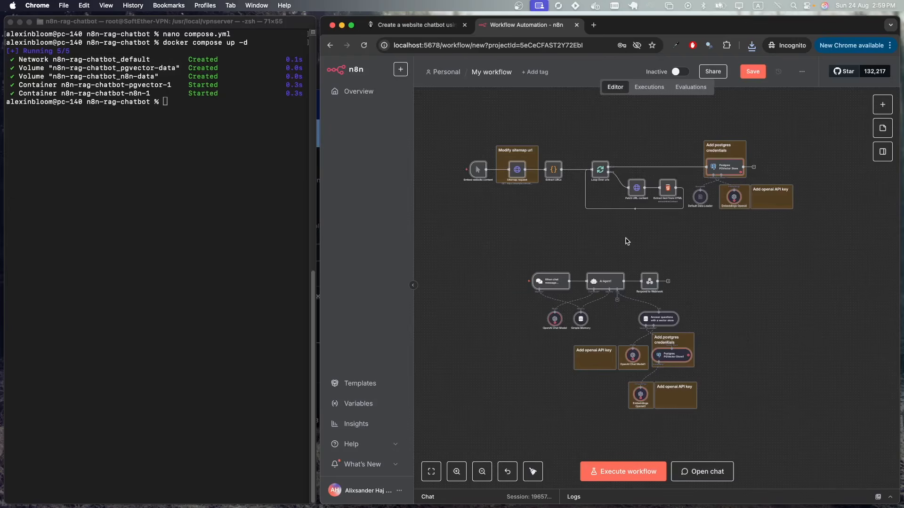
{"action": "scroll", "coordinate": [649, 138], "scroll_direction": "down", "scroll_amount": 2}
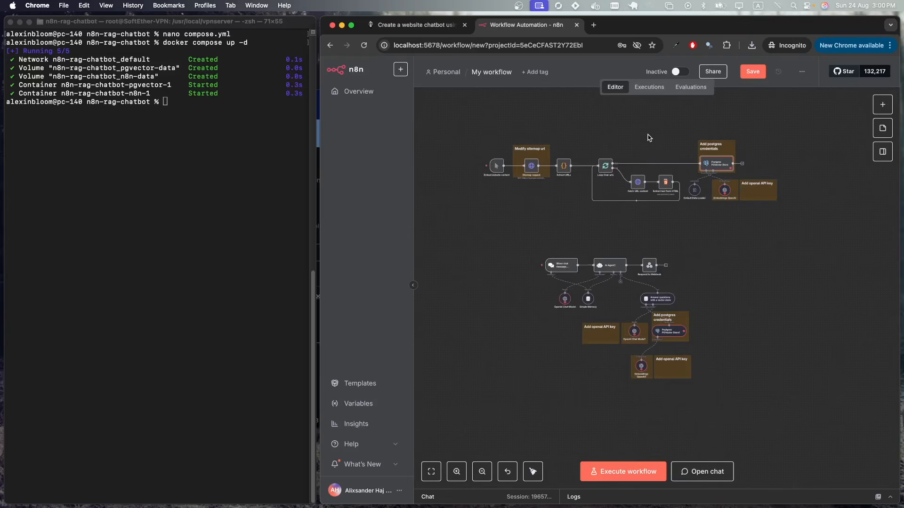
{"action": "scroll", "coordinate": [661, 161], "scroll_direction": "up", "scroll_amount": 1}
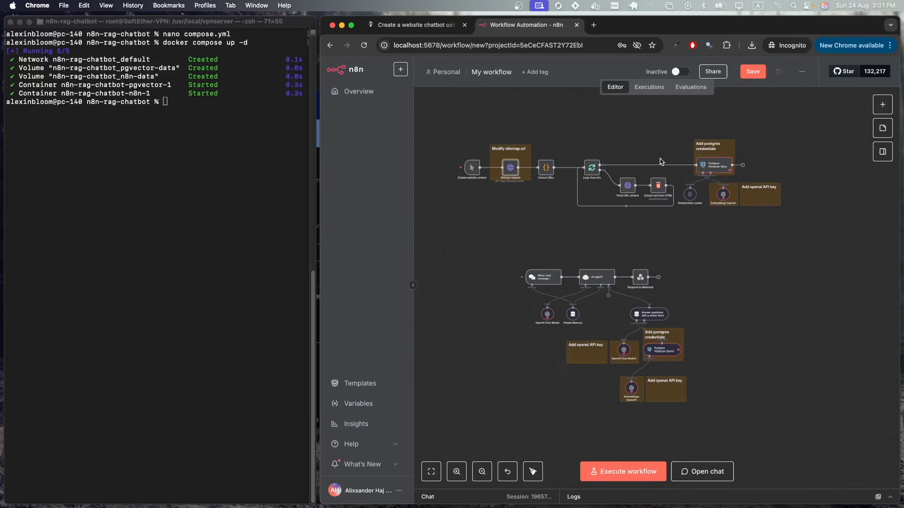
{"action": "scroll", "coordinate": [661, 161], "scroll_direction": "up", "scroll_amount": 3}
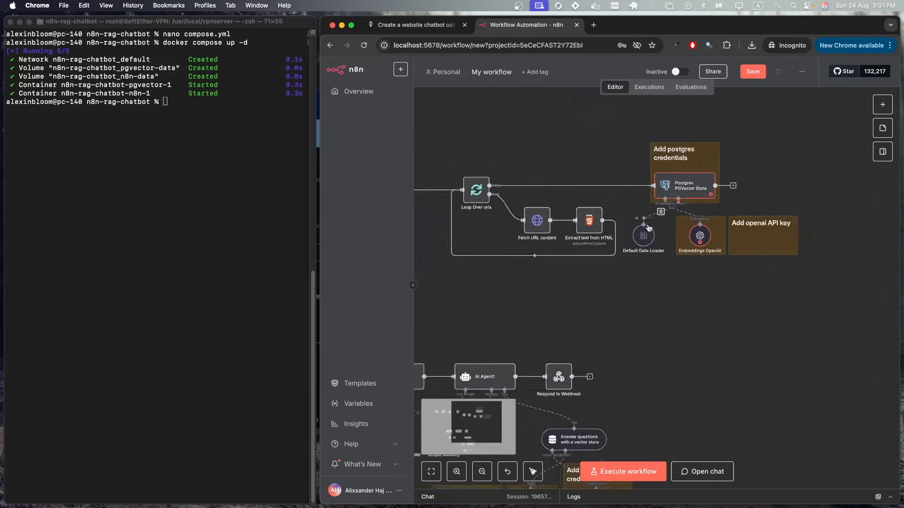
- Start a new Postgres credential on the PGVector Store node and check compose.yml settings with cat
{"action": "double_click", "coordinate": [684, 185]}
{"action": "left_click", "coordinate": [605, 131]}
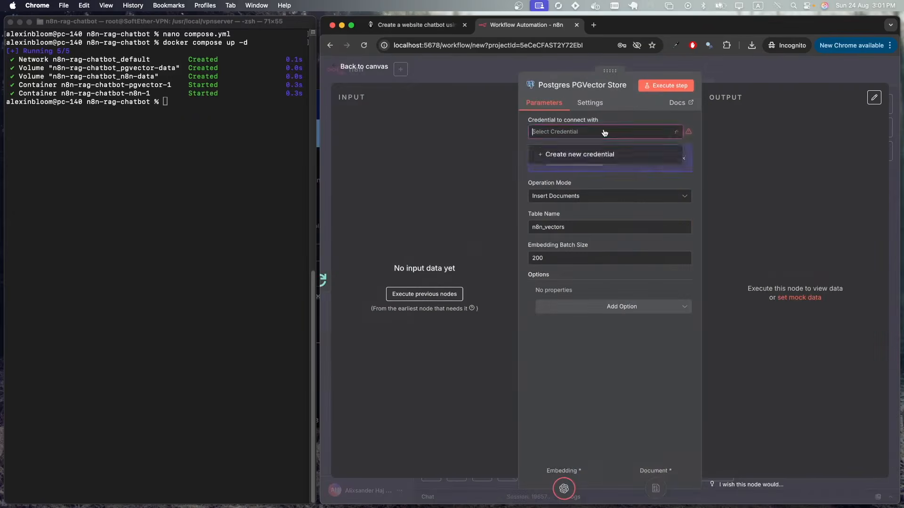
{"action": "left_click", "coordinate": [580, 155]}
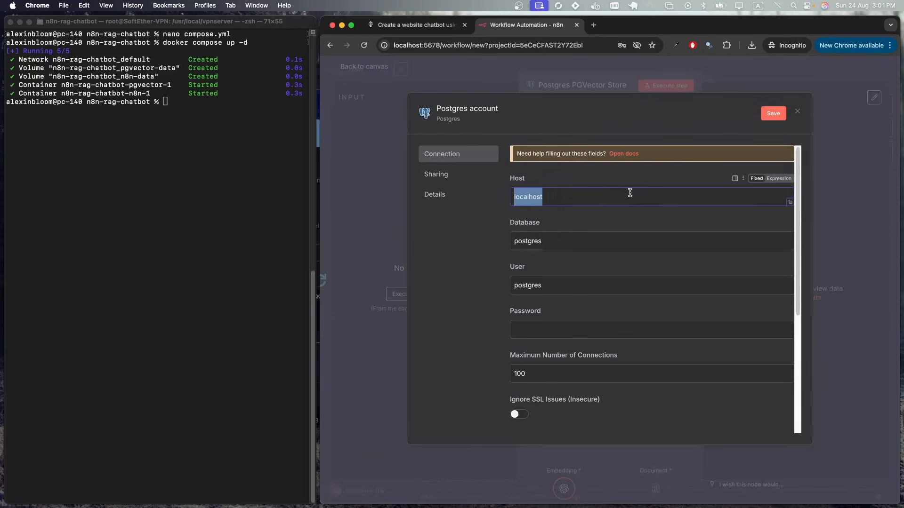
{"action": "left_click", "coordinate": [248, 155]}
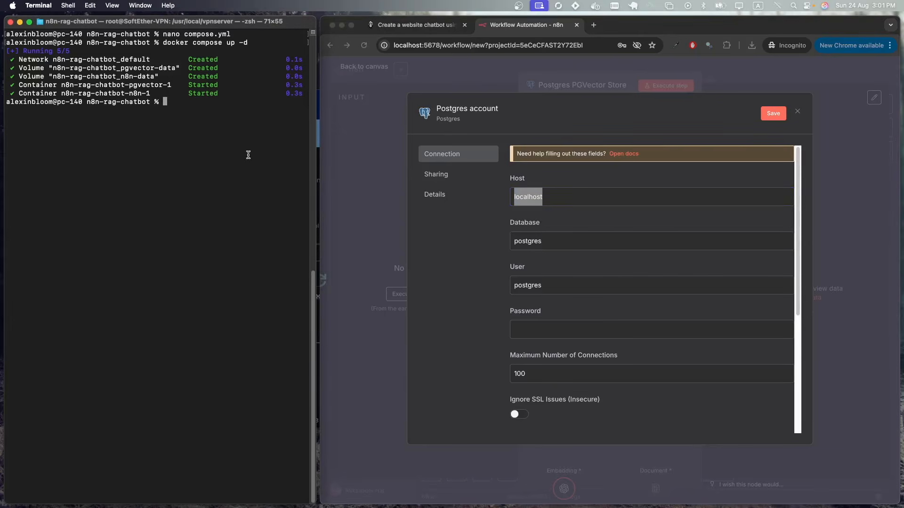
{"action": "type", "text": "cat compose.yml"}
{"action": "key", "text": "Return"}
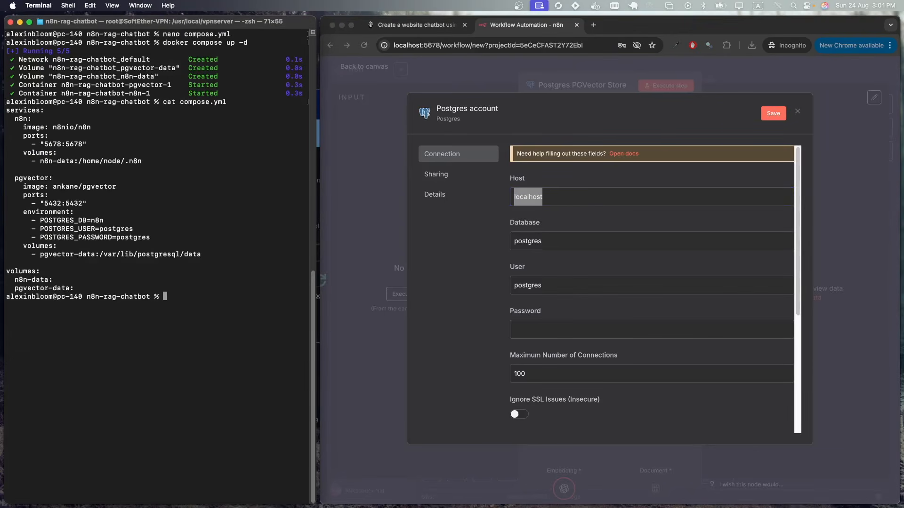
{"action": "key", "text": "super+Tab"}
- Fill in host pgvector, database n8n and the database password, then save and test the credential
{"action": "type", "text": "pgvec"}
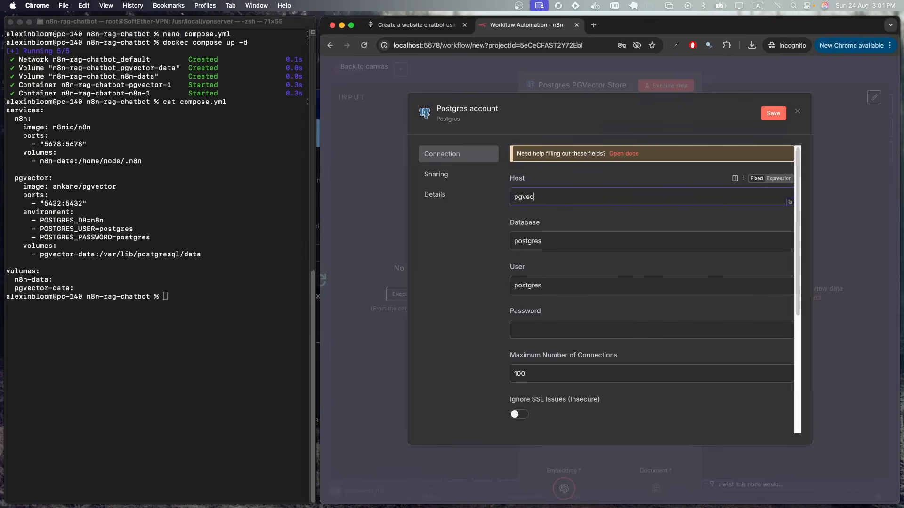
{"action": "type", "text": "tor"}
{"action": "double_click", "coordinate": [542, 244]}
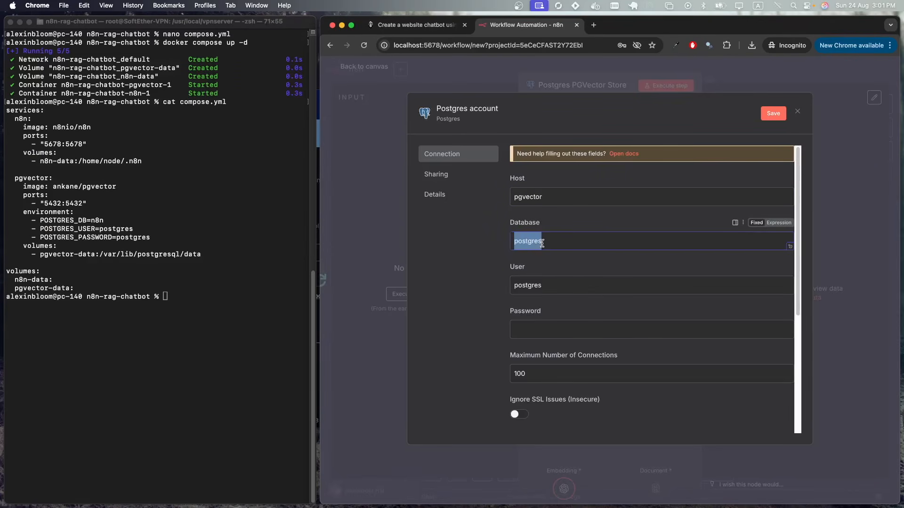
{"action": "type", "text": "n8n"}
{"action": "double_click", "coordinate": [528, 286]}
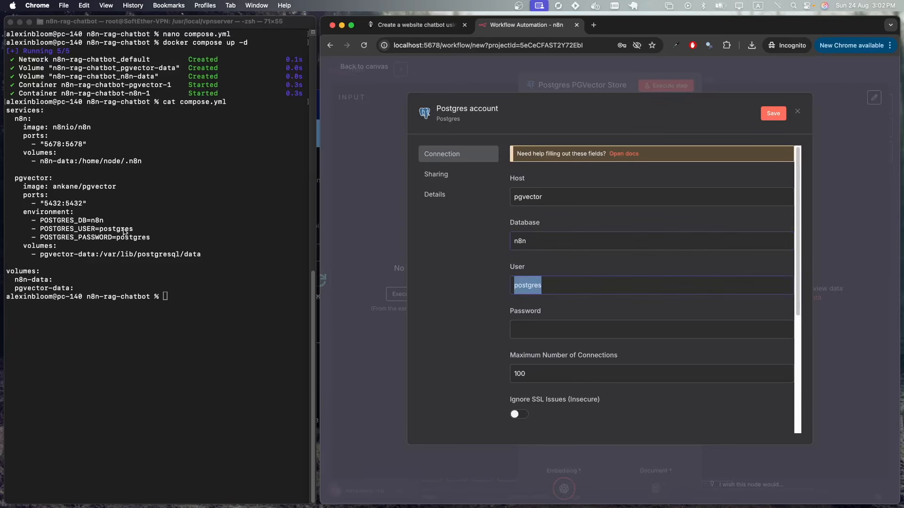
{"action": "left_click", "coordinate": [543, 328]}
{"action": "type", "text": "postgres"}
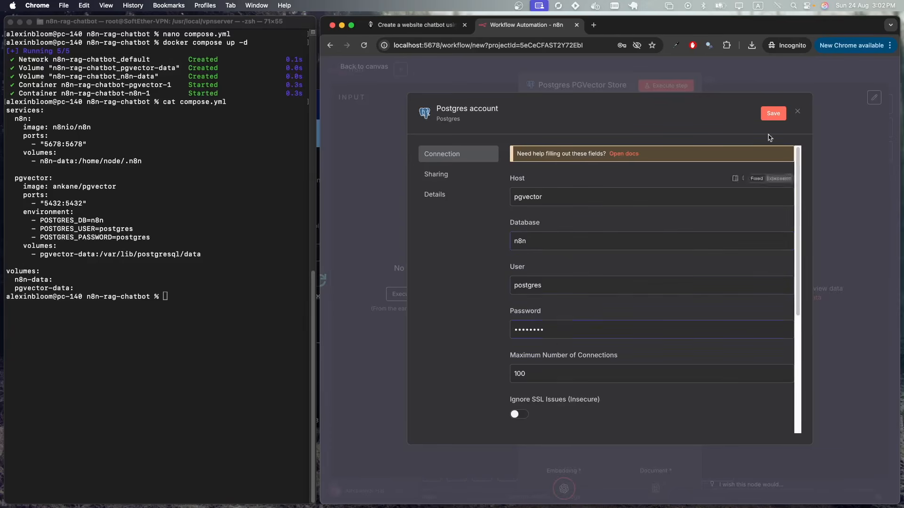
{"action": "left_click", "coordinate": [779, 115]}
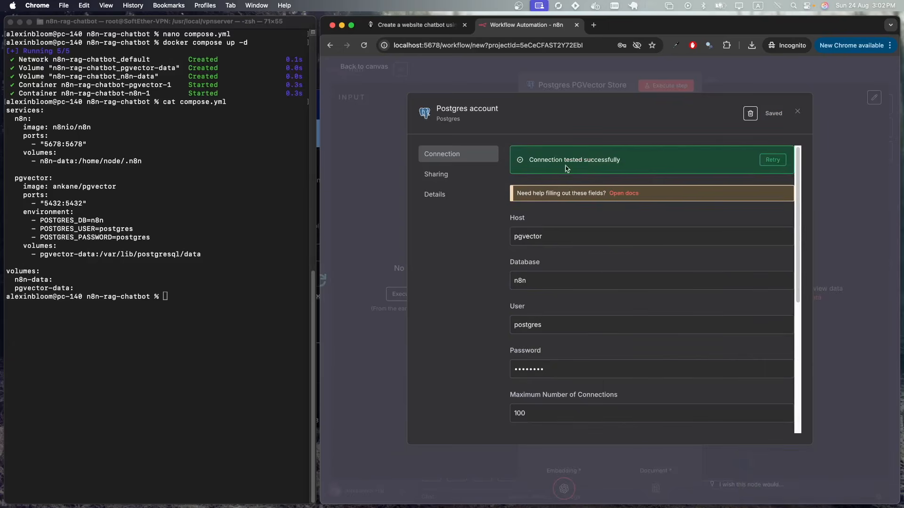
{"action": "key", "text": "Escape"}
{"action": "key", "text": "Escape"}
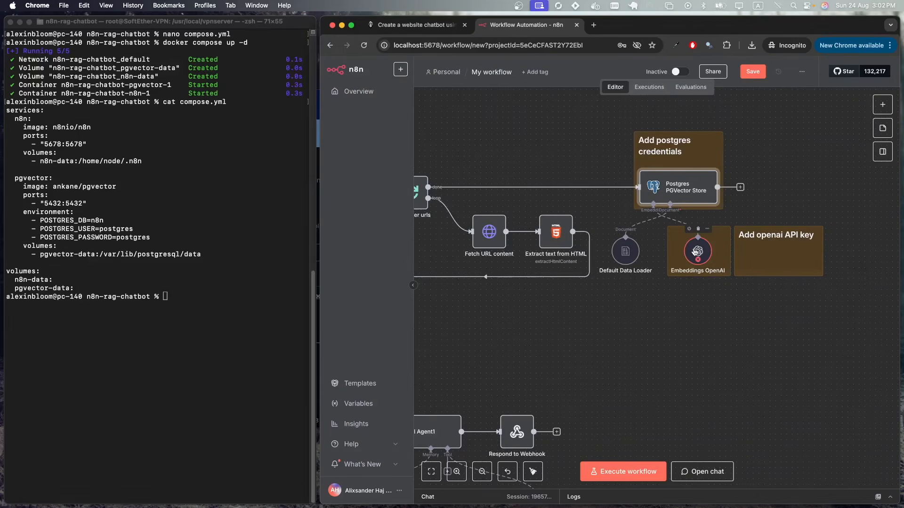
- Create an OpenAI account credential on Embeddings OpenAI and confirm it on Embeddings OpenAI1
{"action": "double_click", "coordinate": [696, 252]}
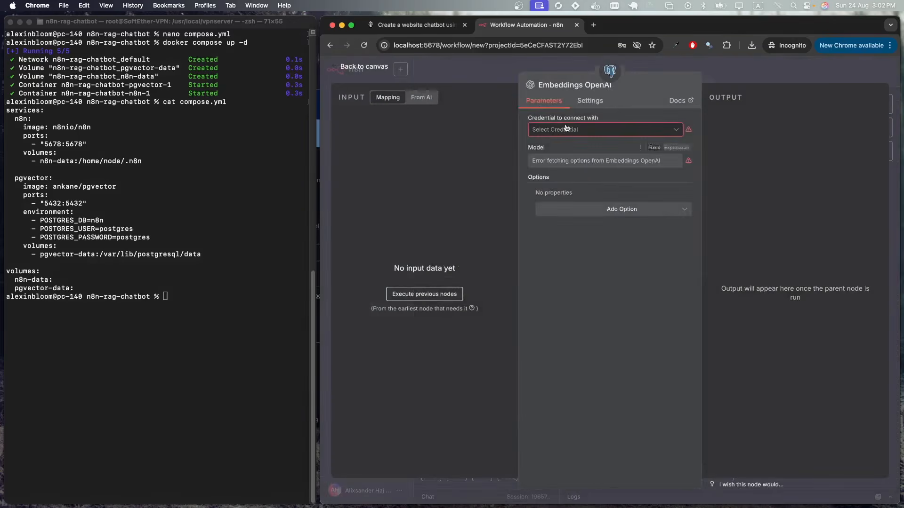
{"action": "left_click", "coordinate": [568, 130]}
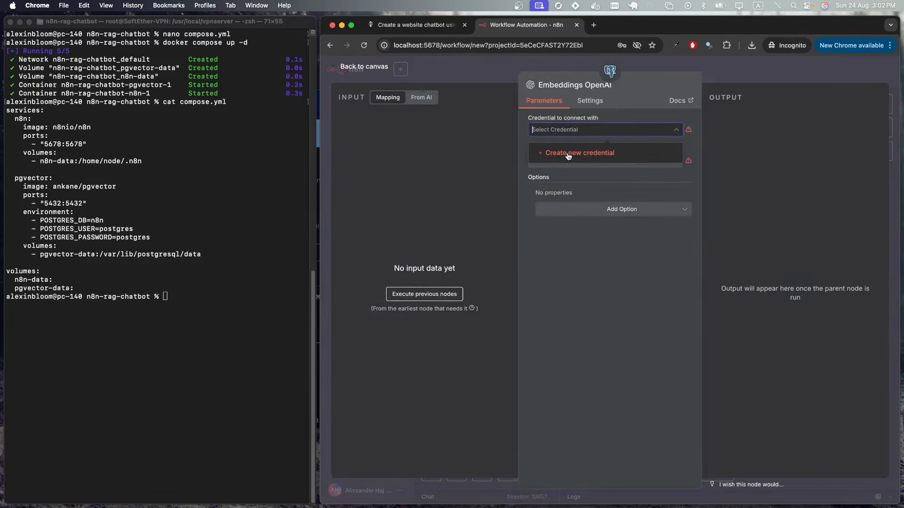
{"action": "left_click", "coordinate": [568, 154]}
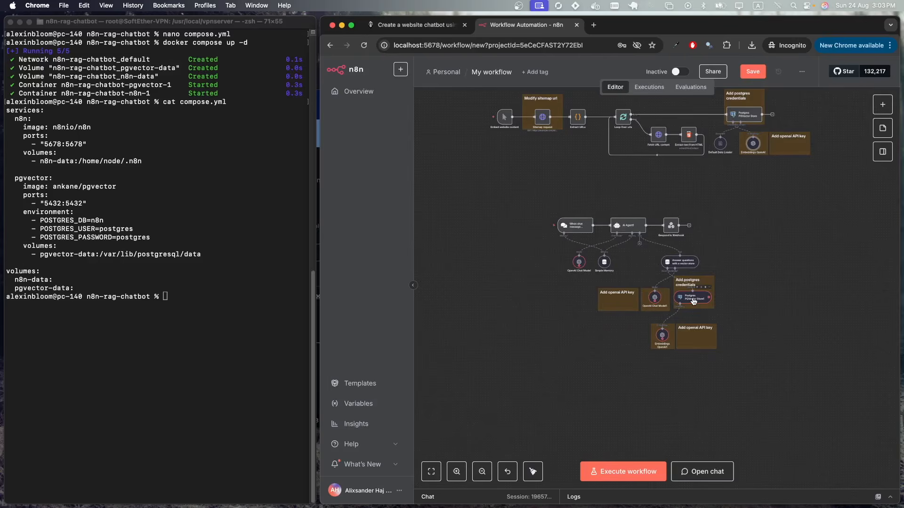
{"action": "double_click", "coordinate": [693, 300]}
{"action": "left_click", "coordinate": [718, 78]}
{"action": "double_click", "coordinate": [662, 338]}
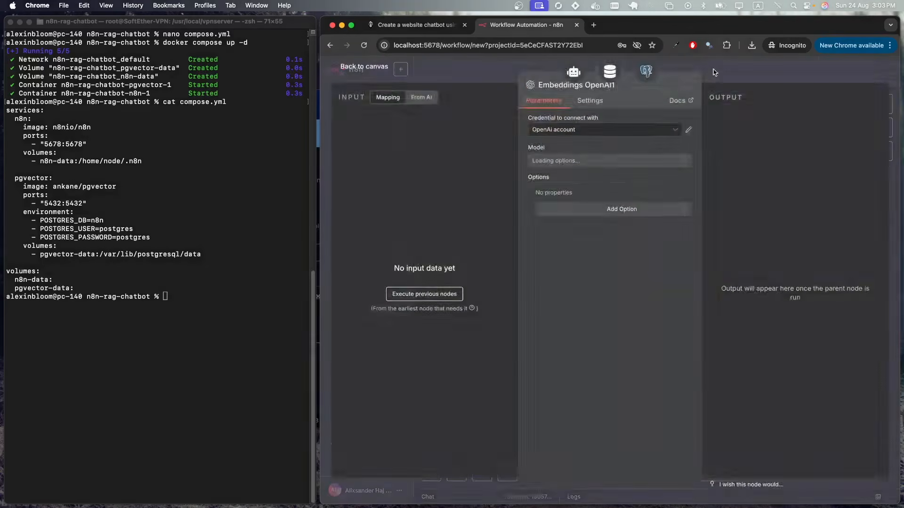
{"action": "left_click", "coordinate": [715, 72]}
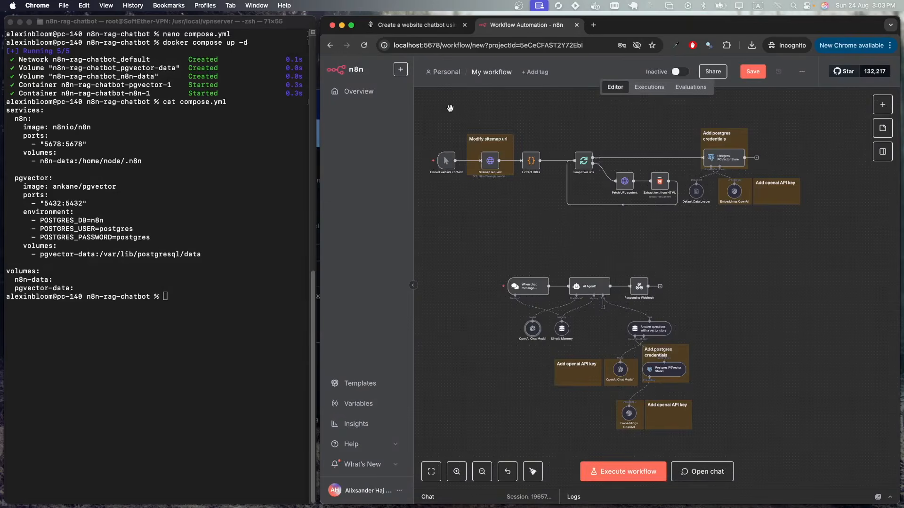
{"action": "scroll", "coordinate": [448, 108], "scroll_direction": "up", "scroll_amount": 5}
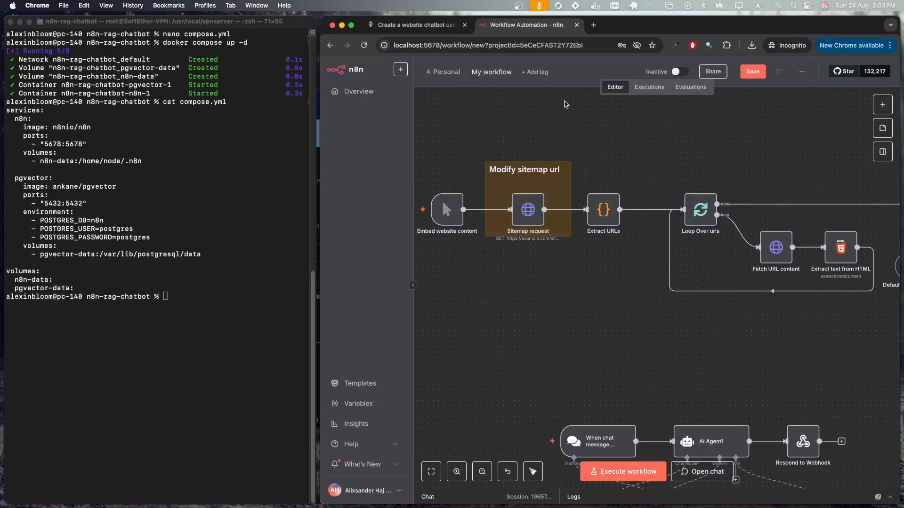
- Search for a UK marketing agency in a new tab and open the Make agency website
{"action": "left_click", "coordinate": [593, 25]}
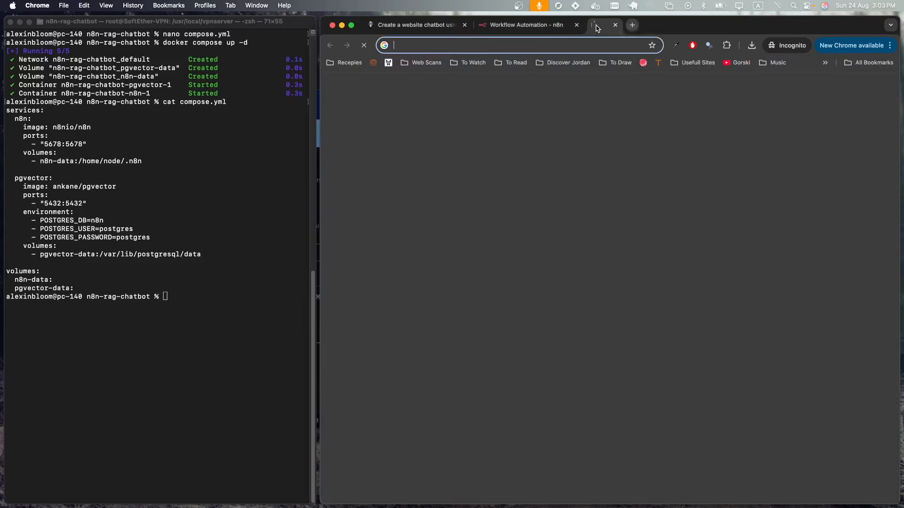
{"action": "type", "text": "uk ma"}
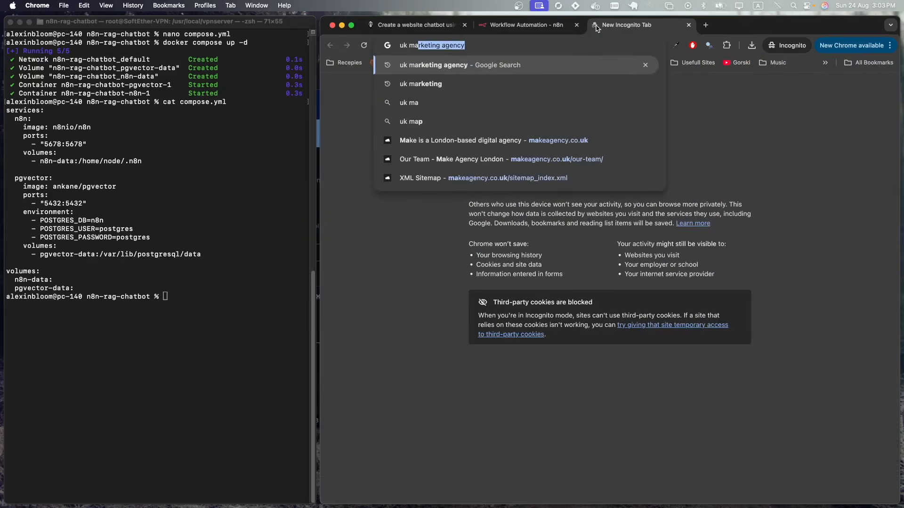
{"action": "key", "text": "Return"}
{"action": "scroll", "coordinate": [439, 252], "scroll_direction": "down", "scroll_amount": 5}
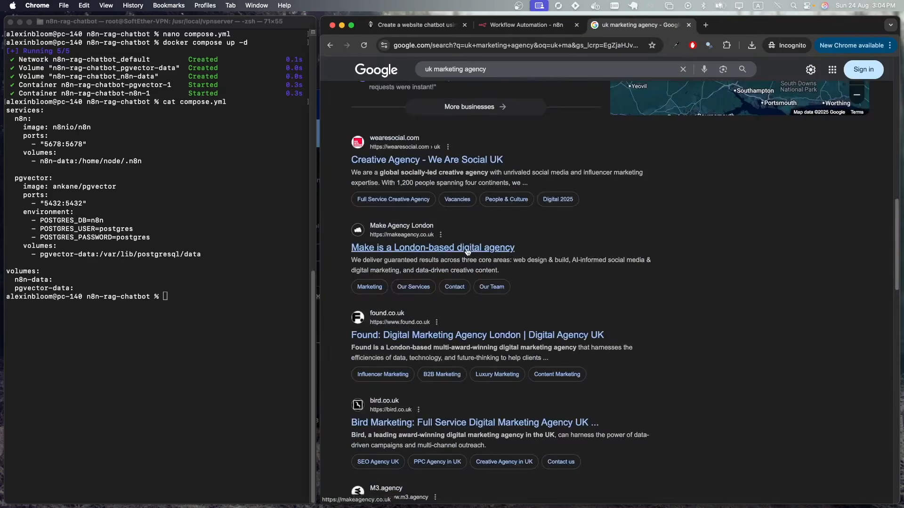
{"action": "left_click", "coordinate": [418, 249]}
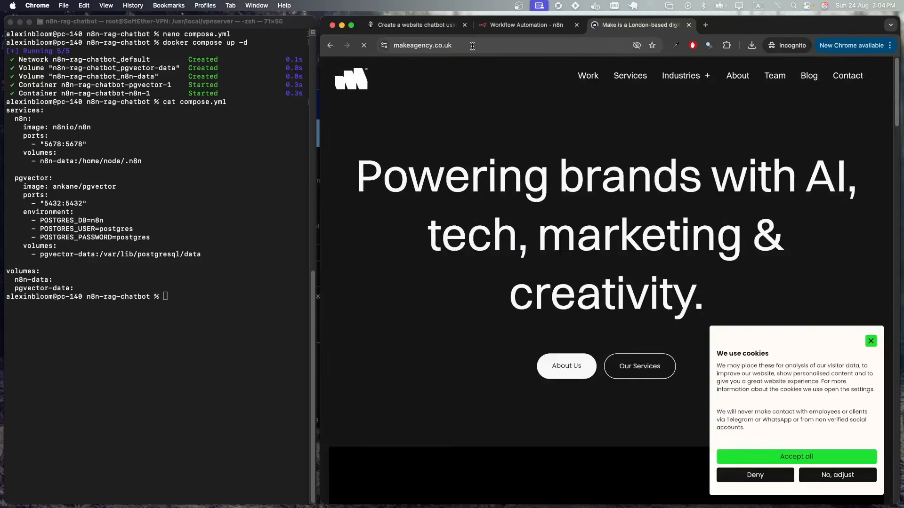
- Open makeagency.co.uk's page-sitemap.xml via sitemap_index.xml, select its URL, and open n8n's Sitemap node
{"action": "left_click", "coordinate": [474, 46]}
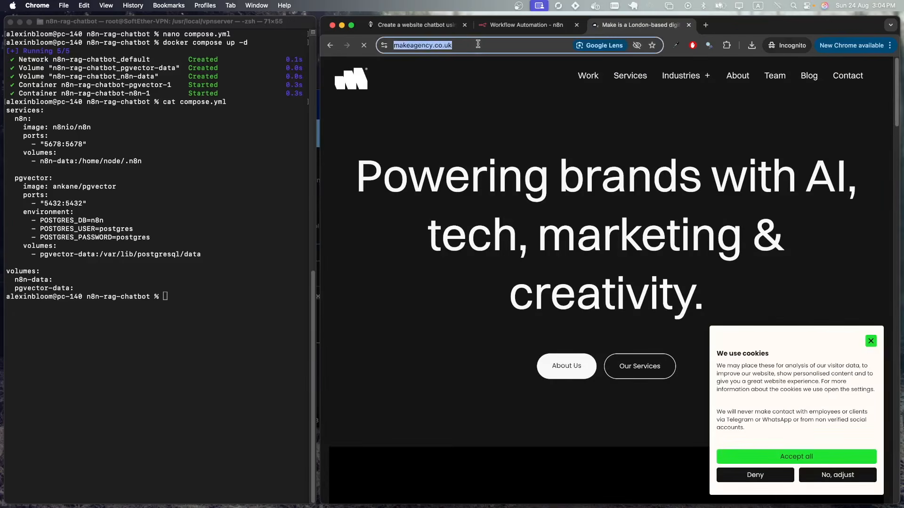
{"action": "left_click", "coordinate": [498, 46]}
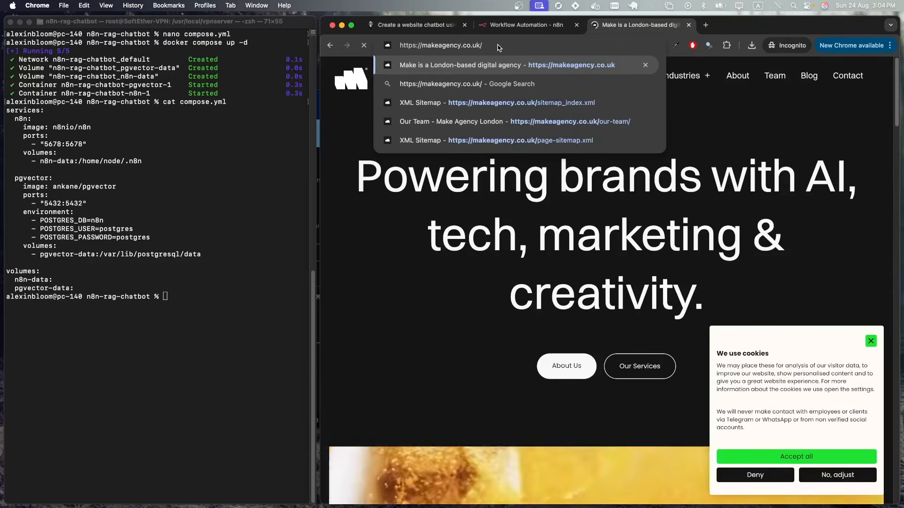
{"action": "left_click", "coordinate": [533, 106]}
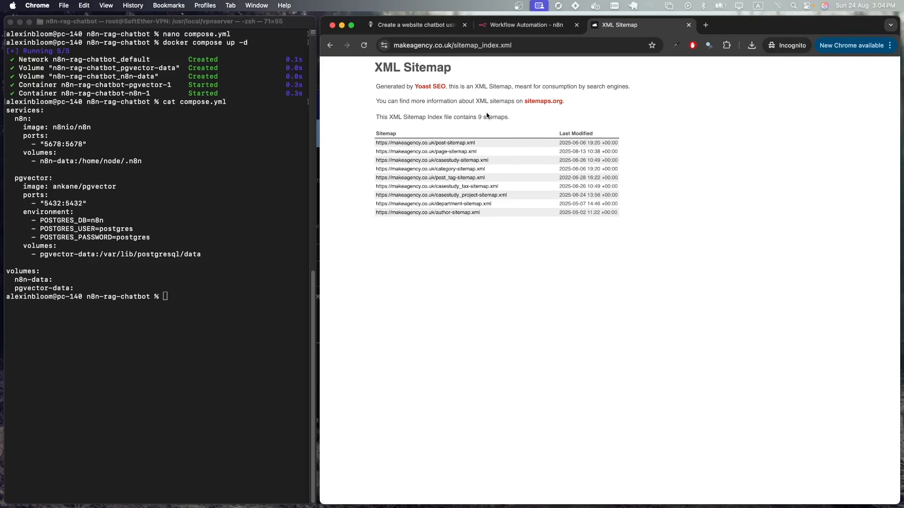
{"action": "left_click", "coordinate": [460, 152]}
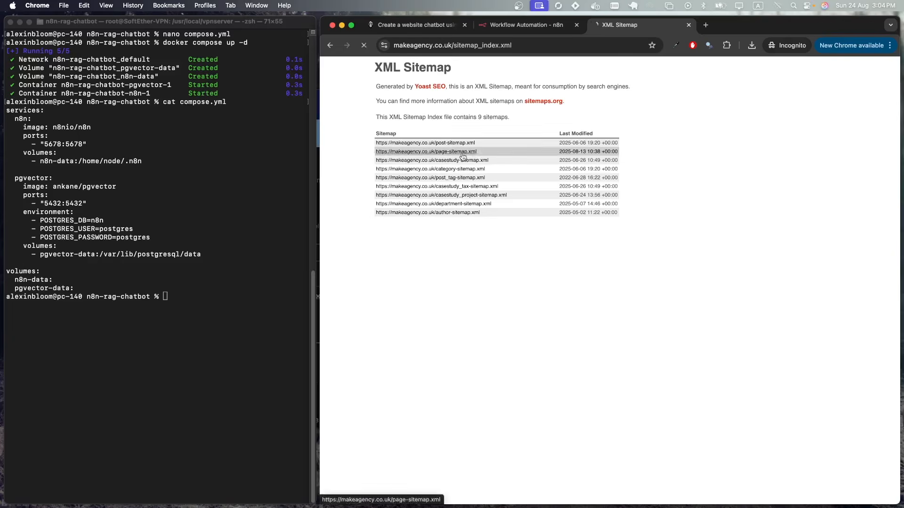
{"action": "left_click", "coordinate": [543, 45]}
{"action": "key", "text": "super+c"}
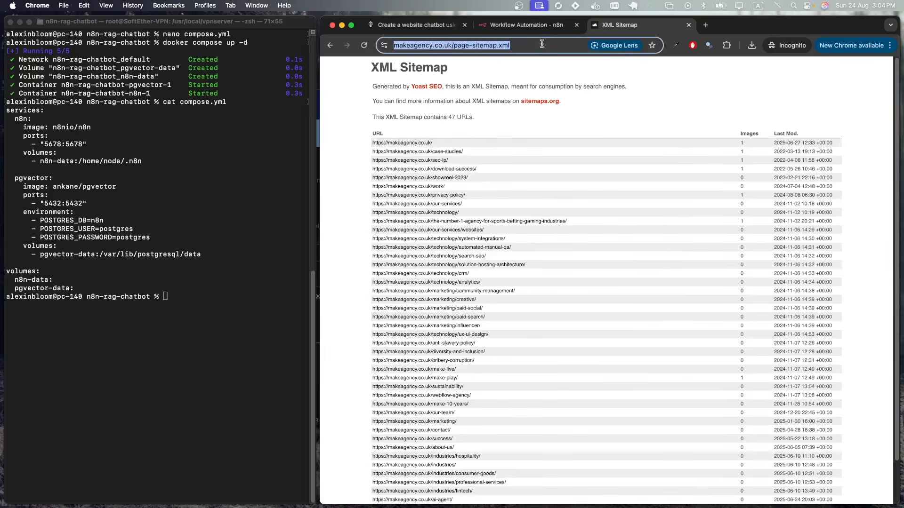
{"action": "left_click", "coordinate": [530, 27]}
{"action": "double_click", "coordinate": [526, 206]}
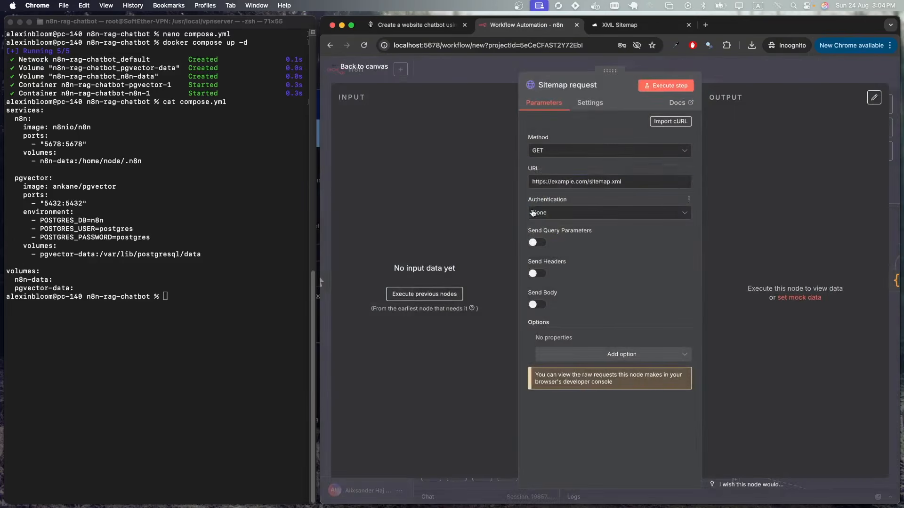
- Replace the Sitemap request URL with the page-sitemap.xml address and run the request
{"action": "left_click", "coordinate": [560, 183]}
{"action": "key", "text": "super+a"}
{"action": "key", "text": "super+v"}
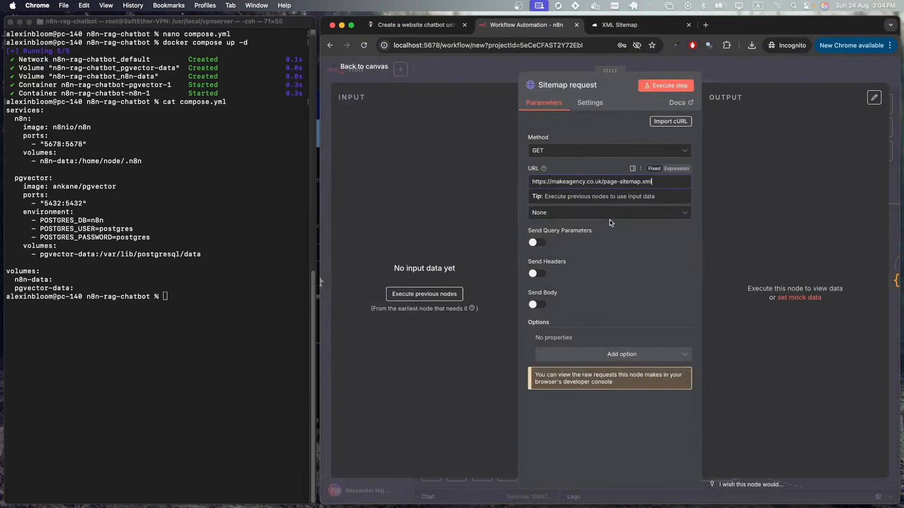
{"action": "left_click", "coordinate": [646, 87]}
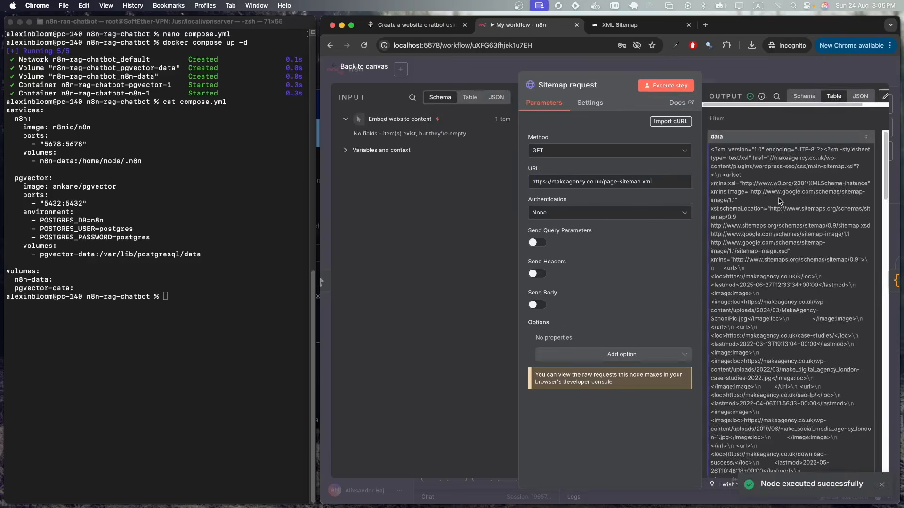
{"action": "scroll", "coordinate": [778, 197], "scroll_direction": "down", "scroll_amount": 7}
{"action": "scroll", "coordinate": [777, 193], "scroll_direction": "up", "scroll_amount": 7}
{"action": "left_click", "coordinate": [710, 70]}
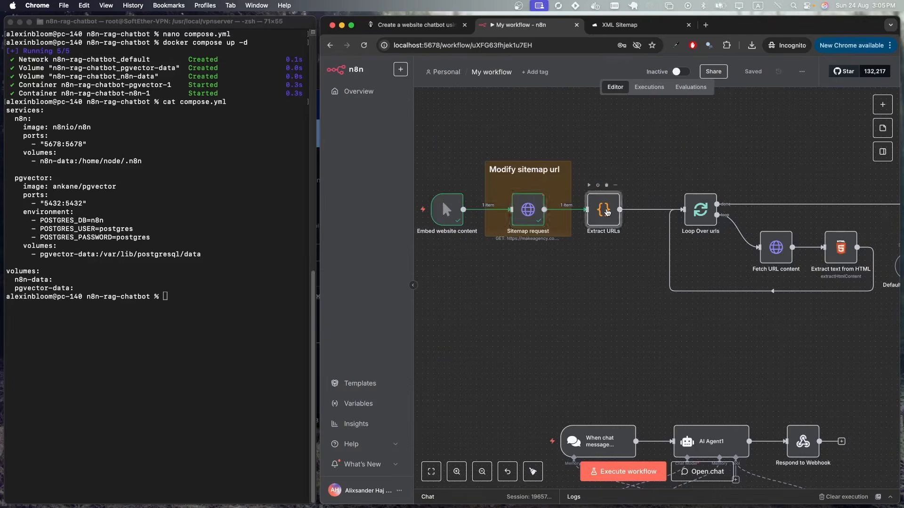
- Run the Extract URLs code node to list the 47 page URLs
{"action": "double_click", "coordinate": [607, 209]}
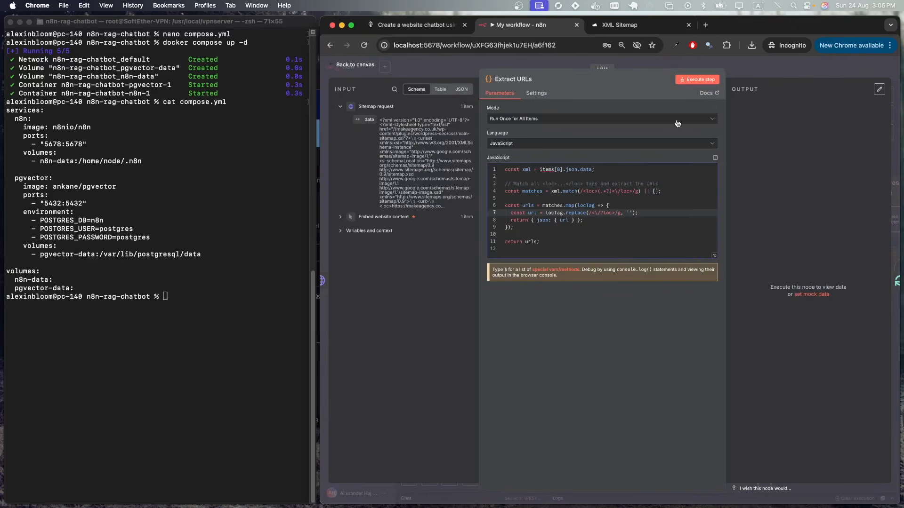
{"action": "left_click", "coordinate": [701, 80]}
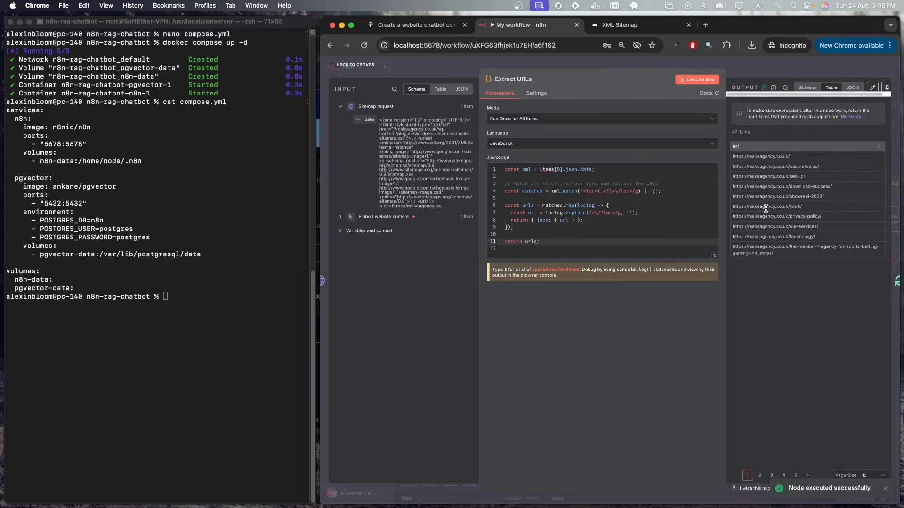
{"action": "key", "text": "Escape"}
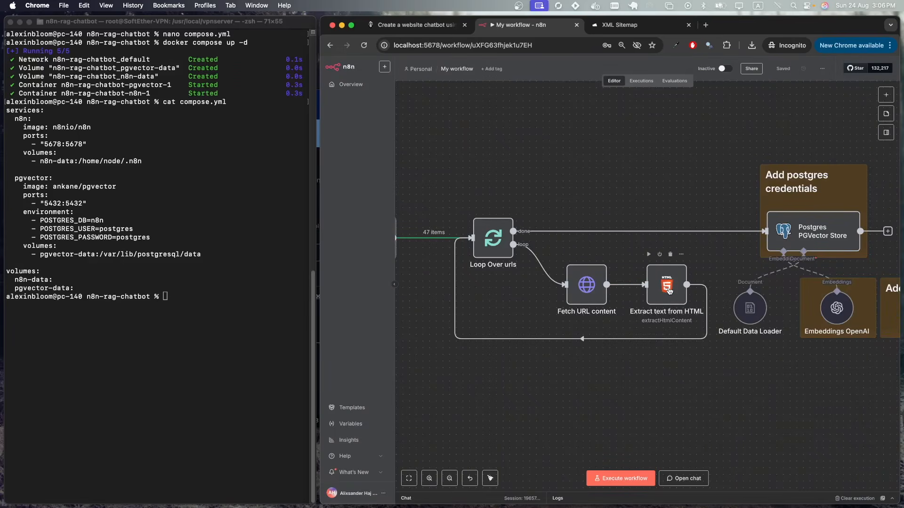
- Run Extract text from HTML with CSS selector 'body' to confirm it returns page text
{"action": "double_click", "coordinate": [669, 292]}
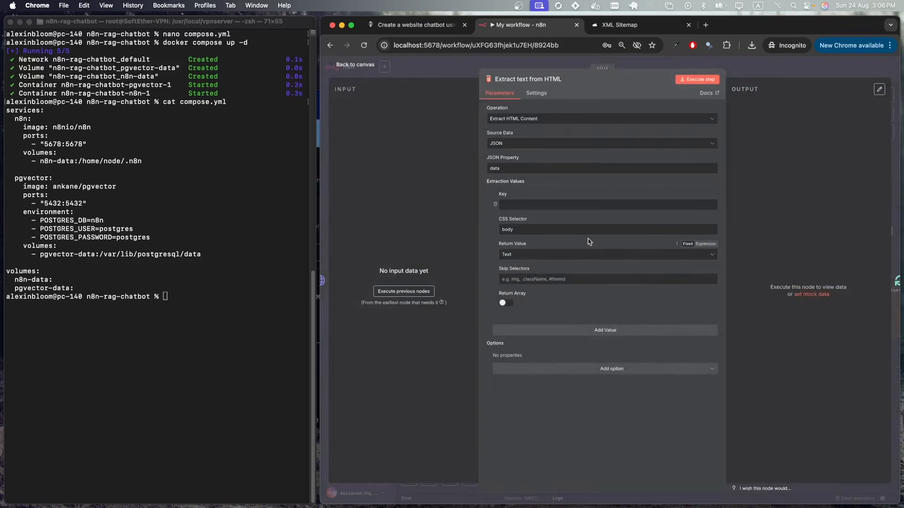
{"action": "left_click_drag", "start_coordinate": [518, 231], "coordinate": [497, 233]}
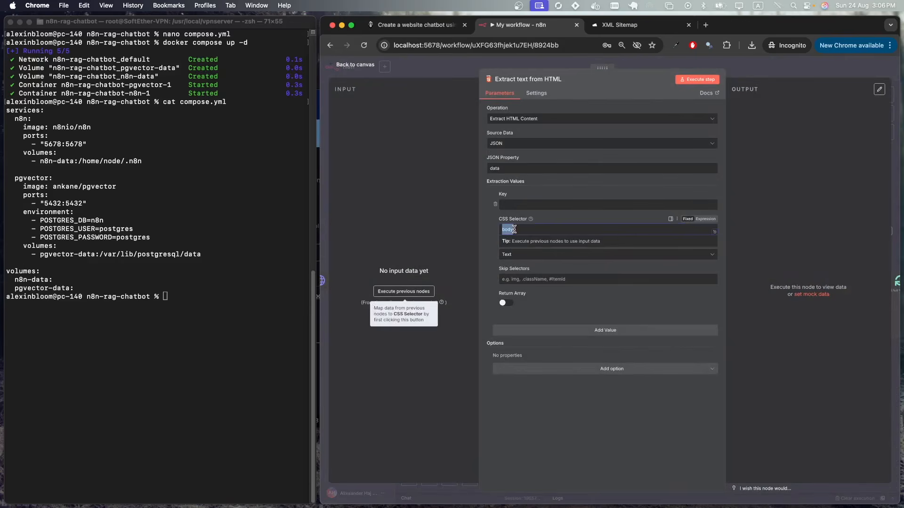
{"action": "left_click", "coordinate": [697, 79]}
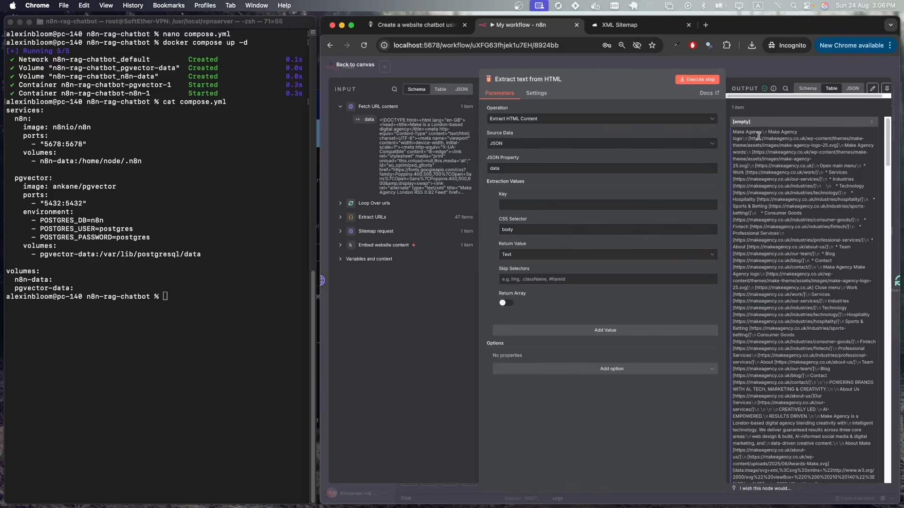
{"action": "left_click", "coordinate": [755, 71]}
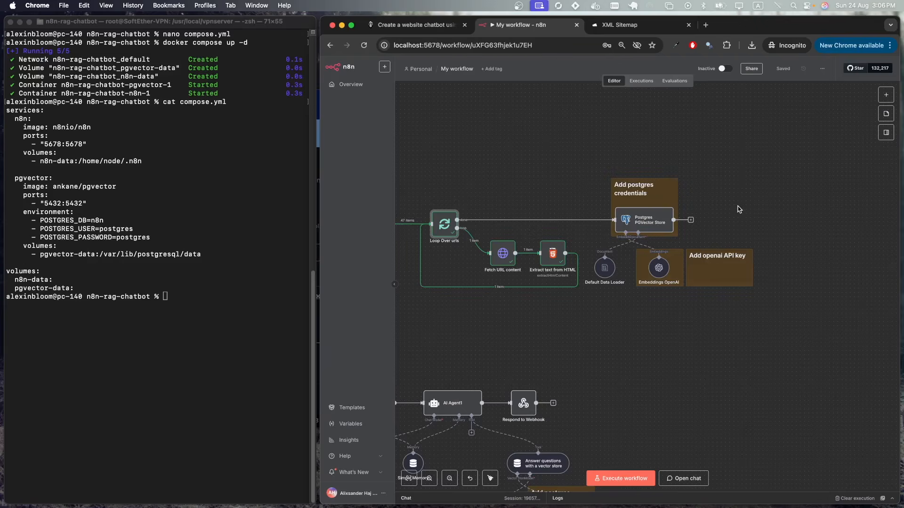
- Check that the Default Data Loader's Text Splitting is set to Simple
{"action": "scroll", "coordinate": [738, 209], "scroll_direction": "up", "scroll_amount": 2}
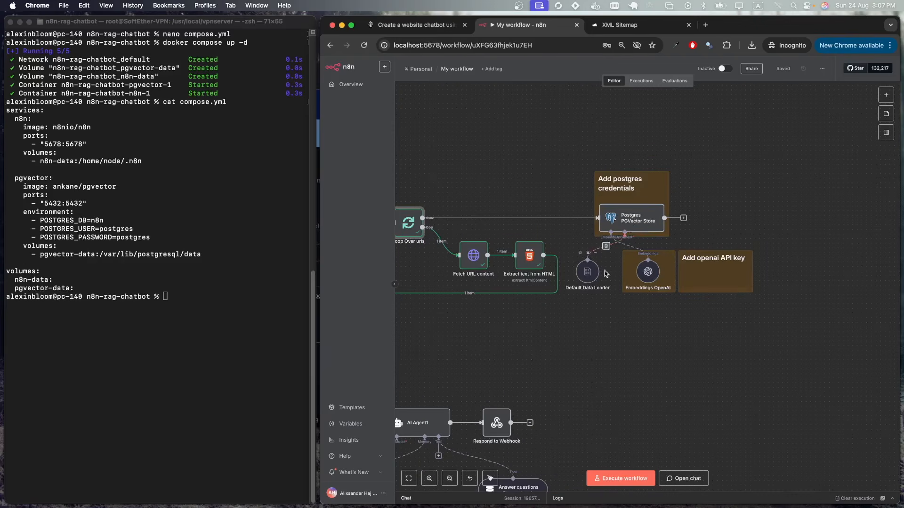
{"action": "double_click", "coordinate": [592, 277]}
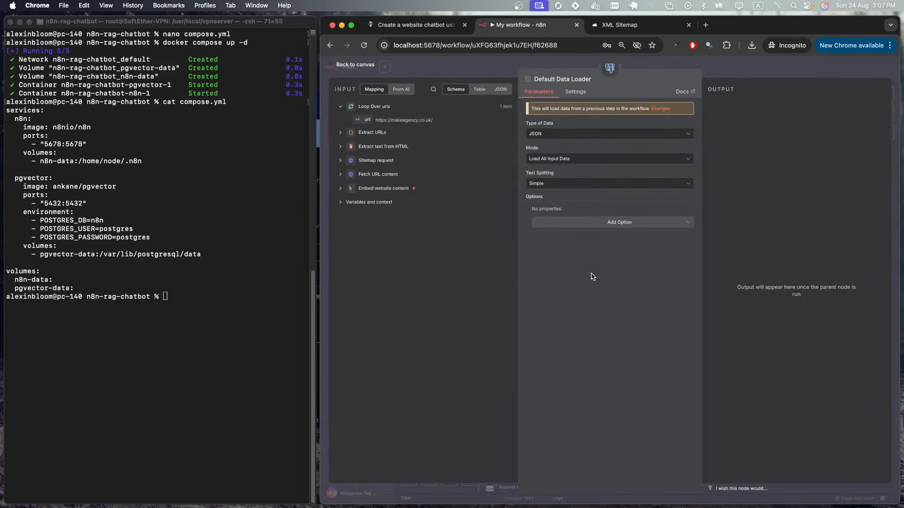
{"action": "left_click", "coordinate": [596, 185]}
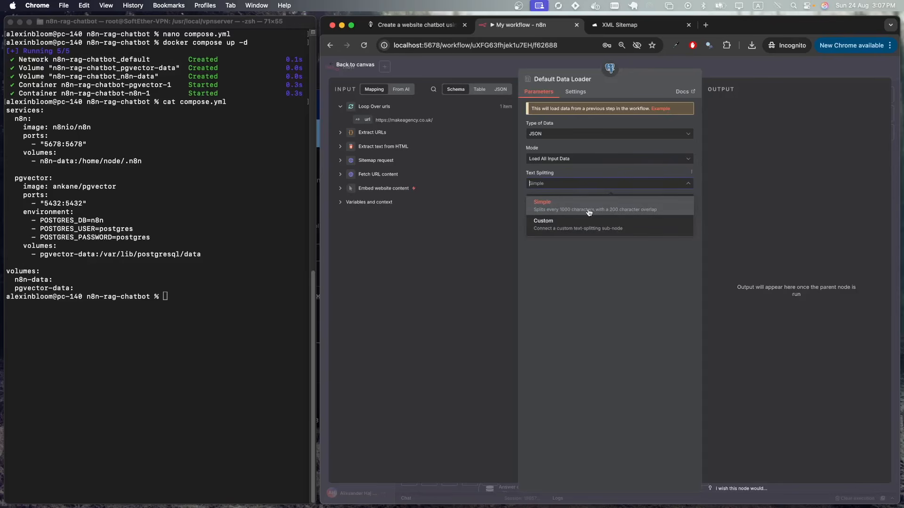
{"action": "key", "text": "Escape"}
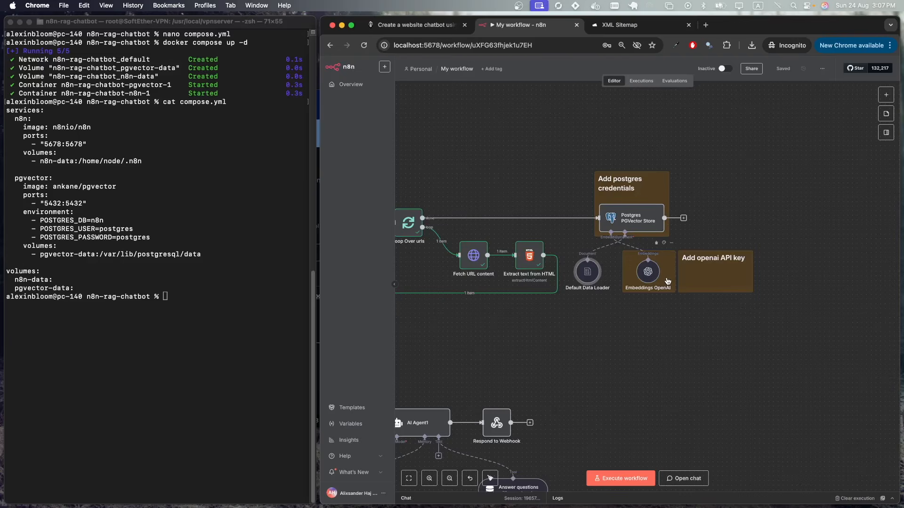
- Execute the whole sitemap ingestion workflow and let it load every page into PGVector
{"action": "scroll", "coordinate": [667, 281], "scroll_direction": "down", "scroll_amount": 3}
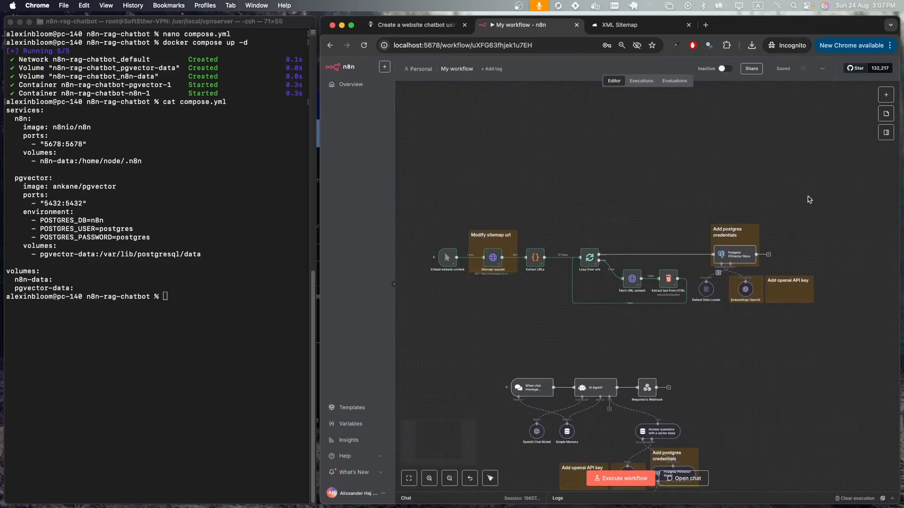
{"action": "left_click_drag", "start_coordinate": [611, 283], "coordinate": [417, 332]}
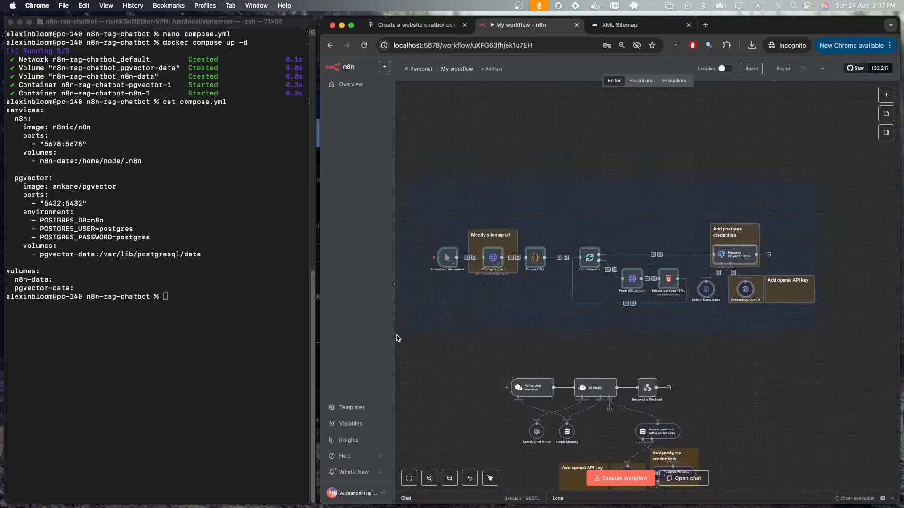
{"action": "left_click", "coordinate": [530, 326]}
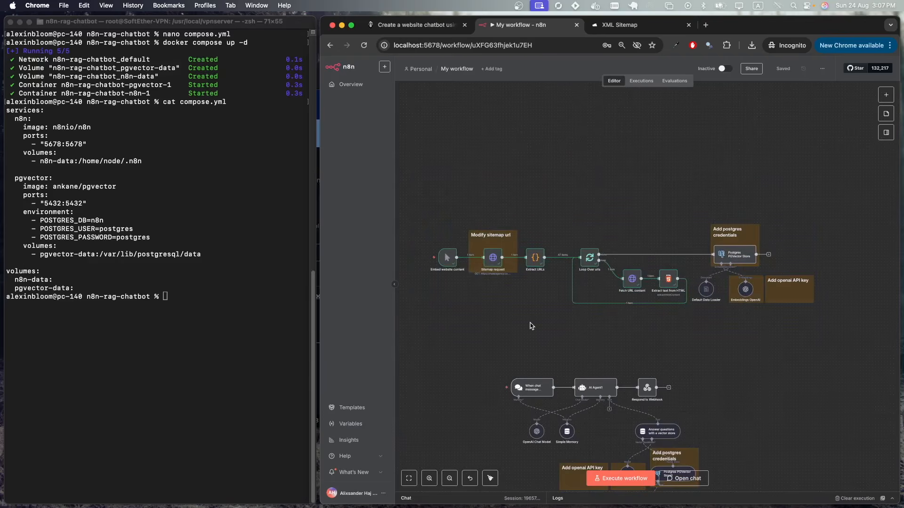
{"action": "scroll", "coordinate": [530, 326], "scroll_direction": "down", "scroll_amount": 1}
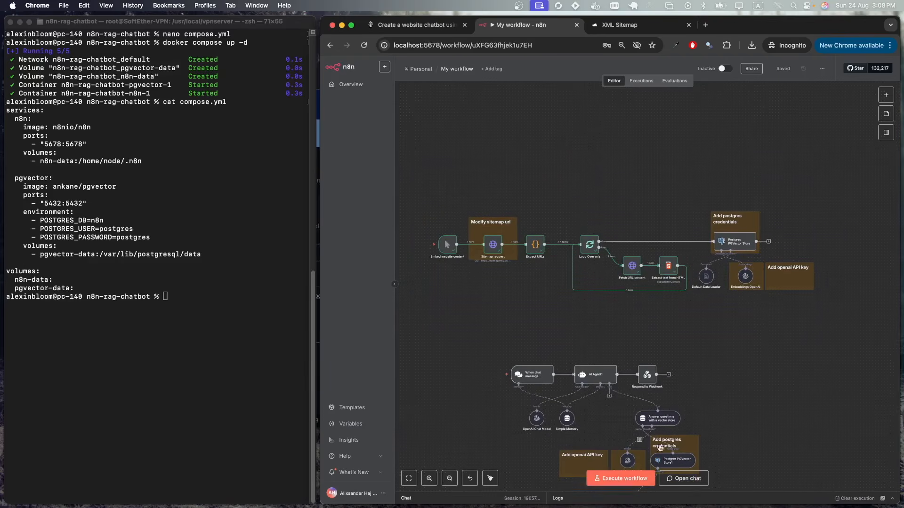
{"action": "left_click", "coordinate": [625, 478]}
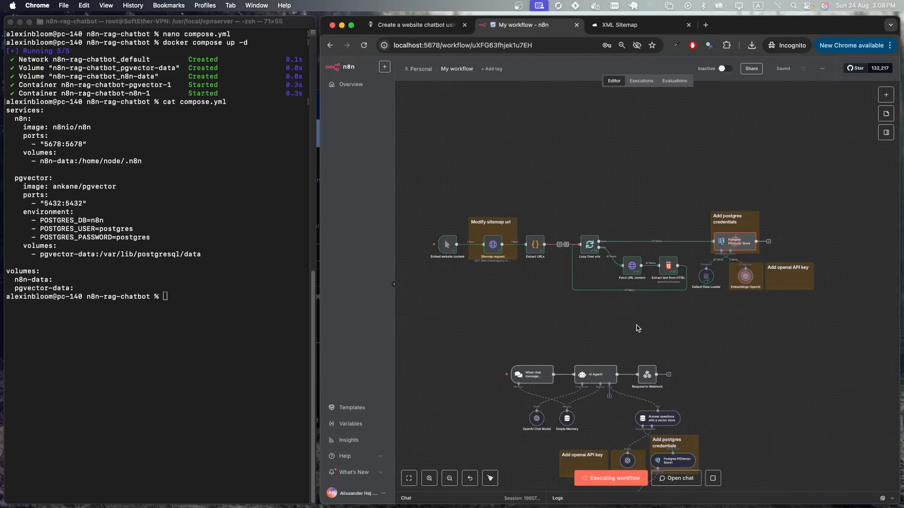
{"action": "scroll", "coordinate": [638, 329], "scroll_direction": "down", "scroll_amount": 3}
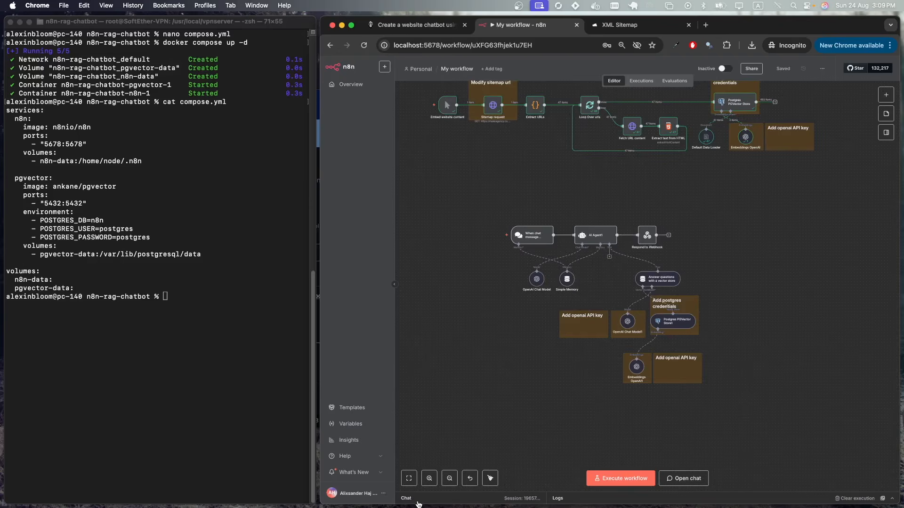
{"action": "double_click", "coordinate": [518, 239]}
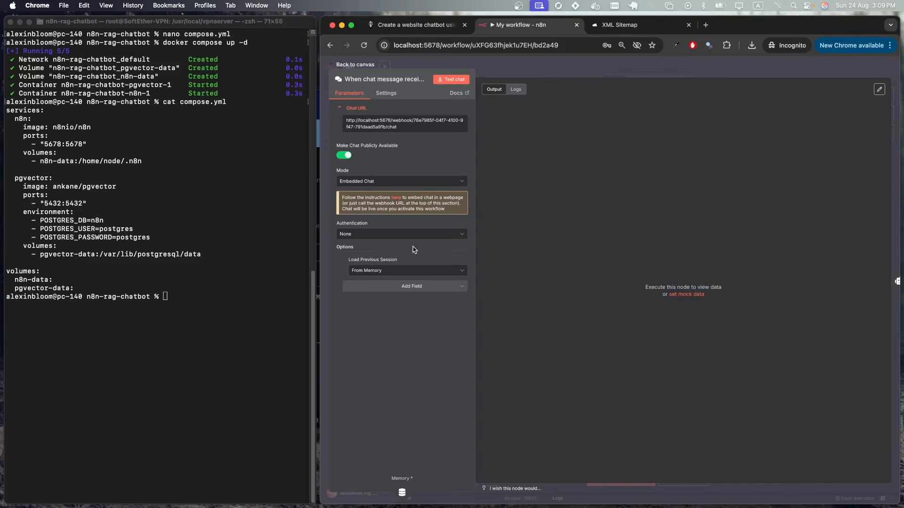
{"action": "key", "text": "Escape"}
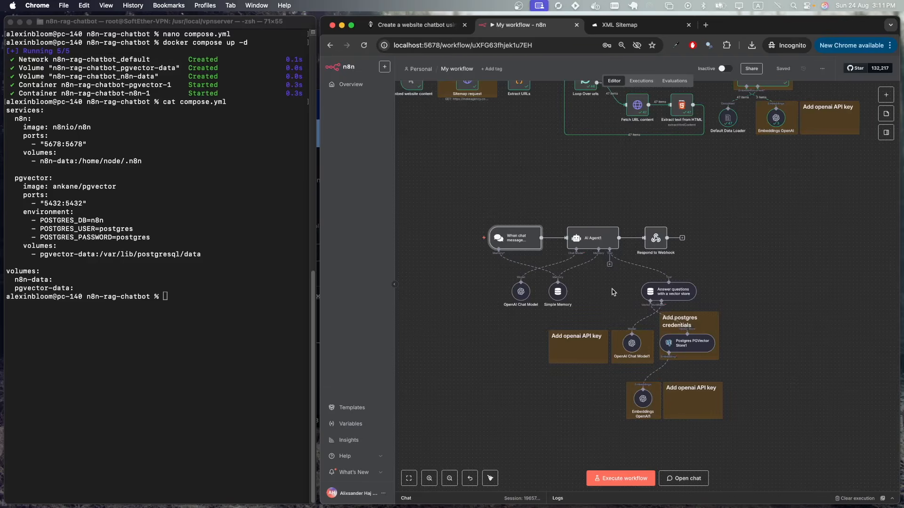
{"action": "double_click", "coordinate": [595, 242]}
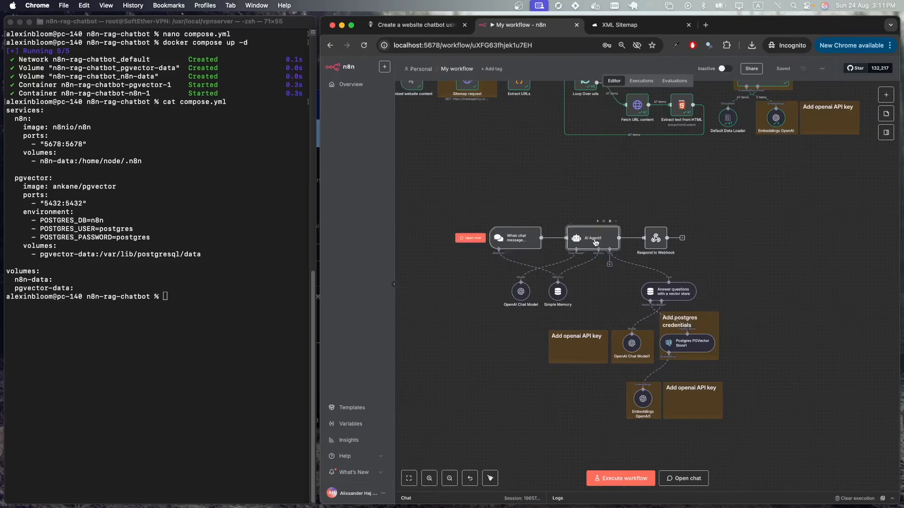
{"action": "left_click", "coordinate": [691, 289]}
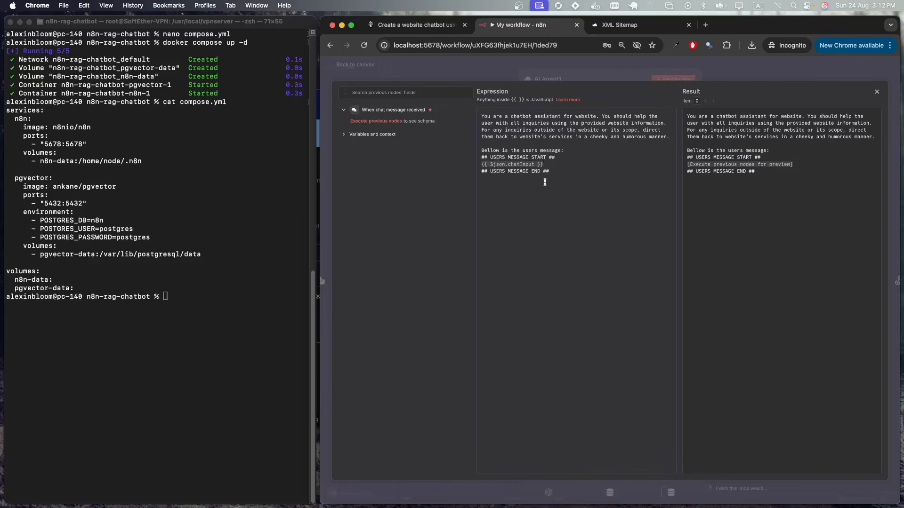
{"action": "key", "text": "Escape"}
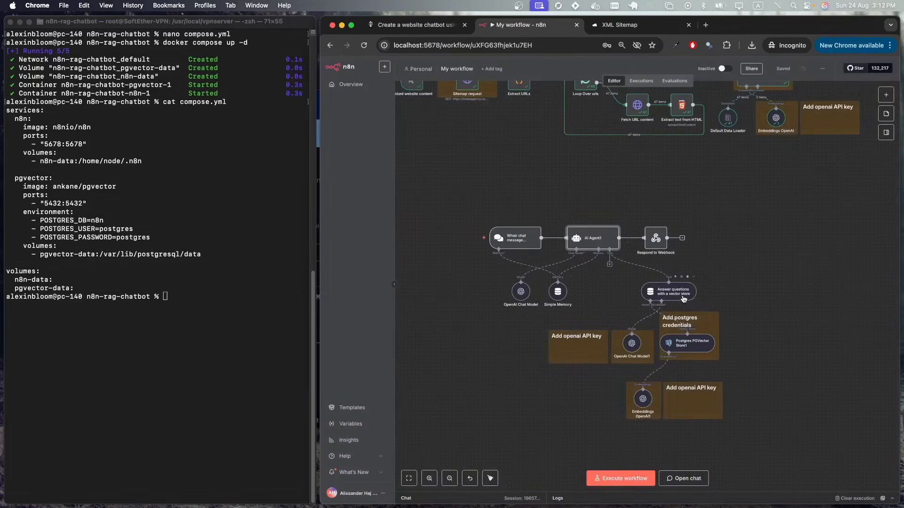
{"action": "left_click", "coordinate": [685, 297]}
{"action": "double_click", "coordinate": [685, 297]}
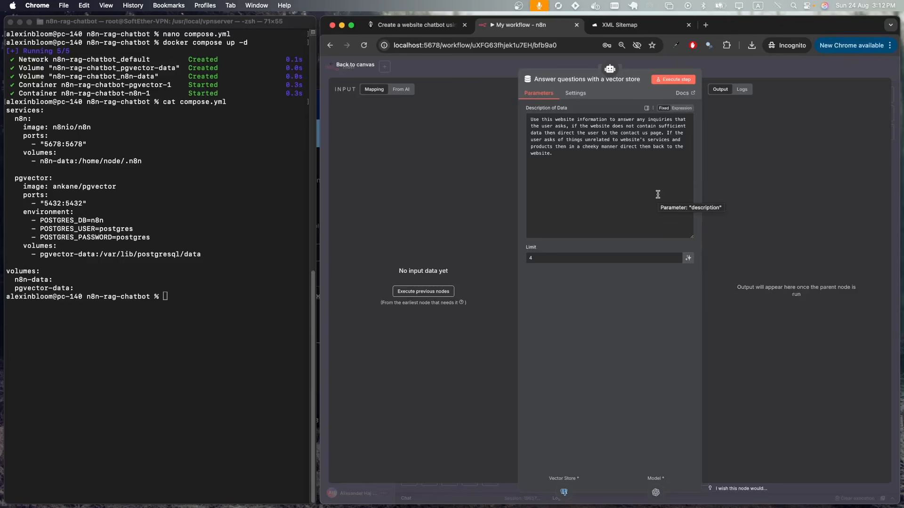
{"action": "key", "text": "Escape"}
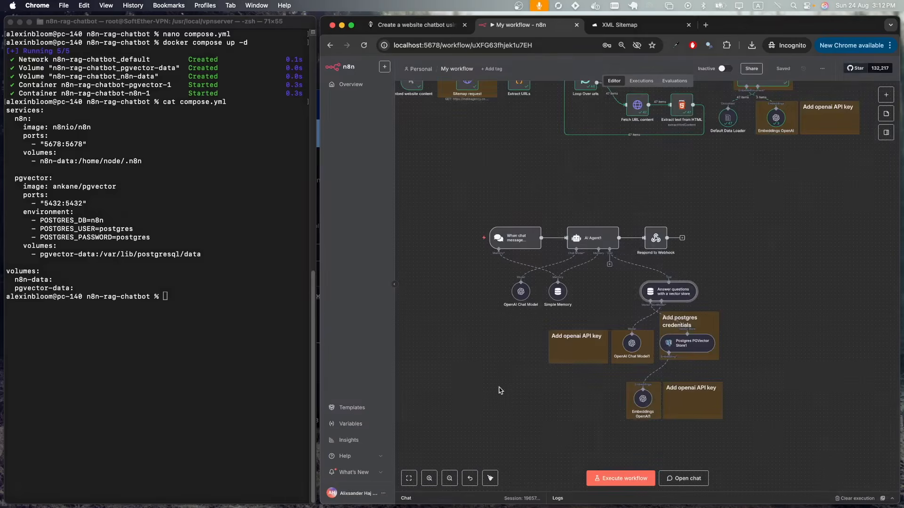
{"action": "left_click", "coordinate": [437, 503]}
- Tile the Chrome windows side by side, open the agency's team page, and ask the chatbot about a team member
{"action": "key", "text": "super+grave"}
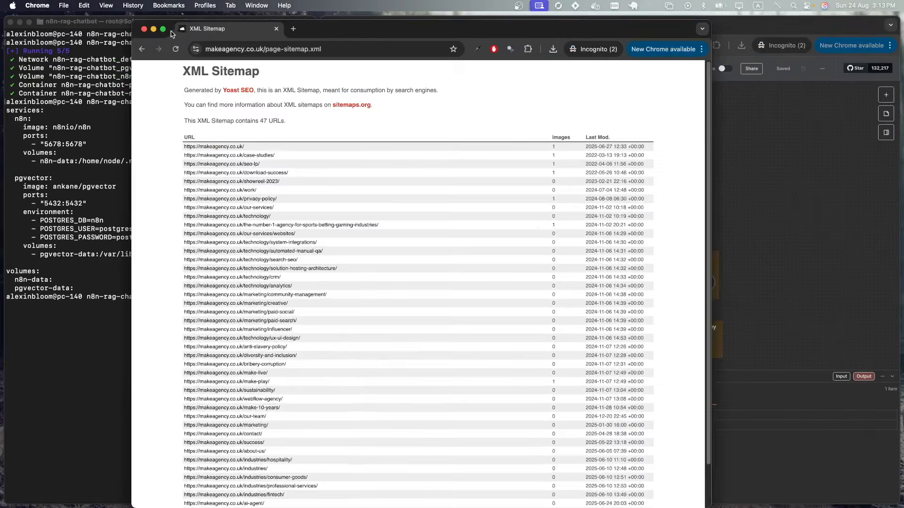
{"action": "mouse_move", "coordinate": [164, 32]}
{"action": "left_click", "coordinate": [170, 100]}
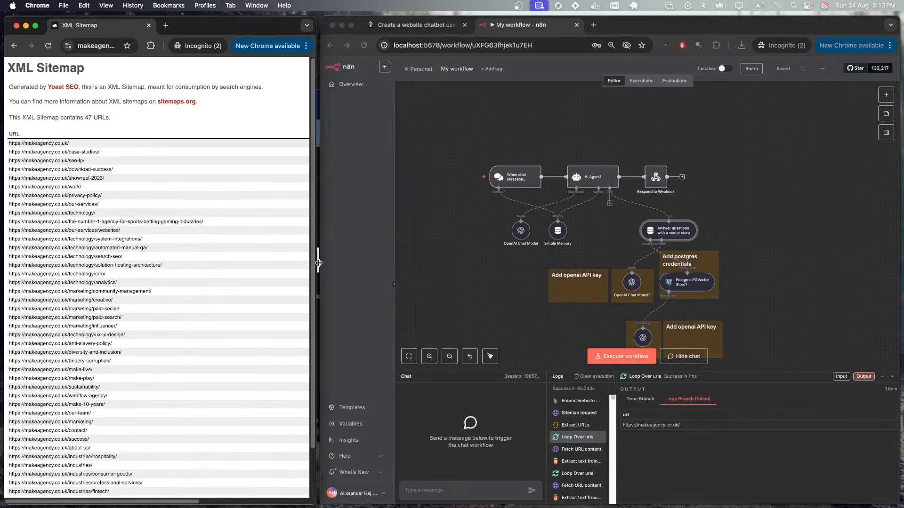
{"action": "left_click", "coordinate": [14, 46]}
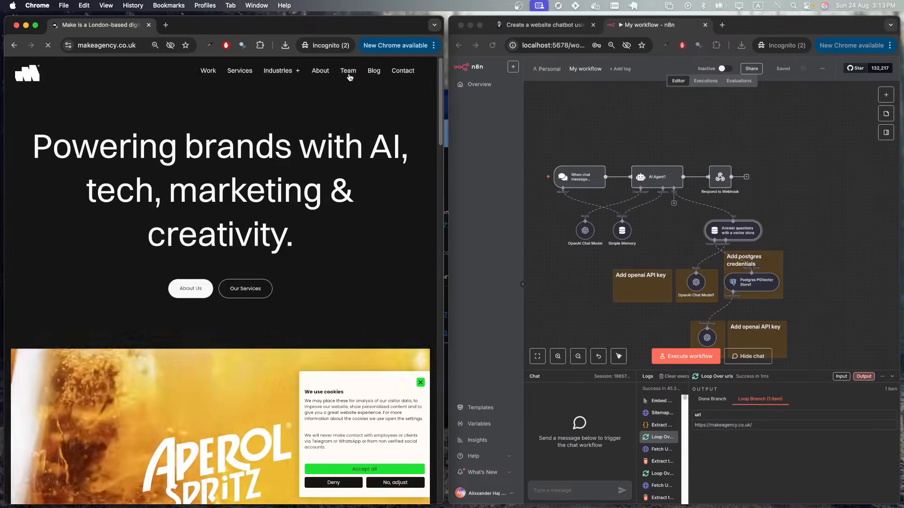
{"action": "left_click", "coordinate": [348, 72]}
{"action": "scroll", "coordinate": [328, 306], "scroll_direction": "down", "scroll_amount": 5}
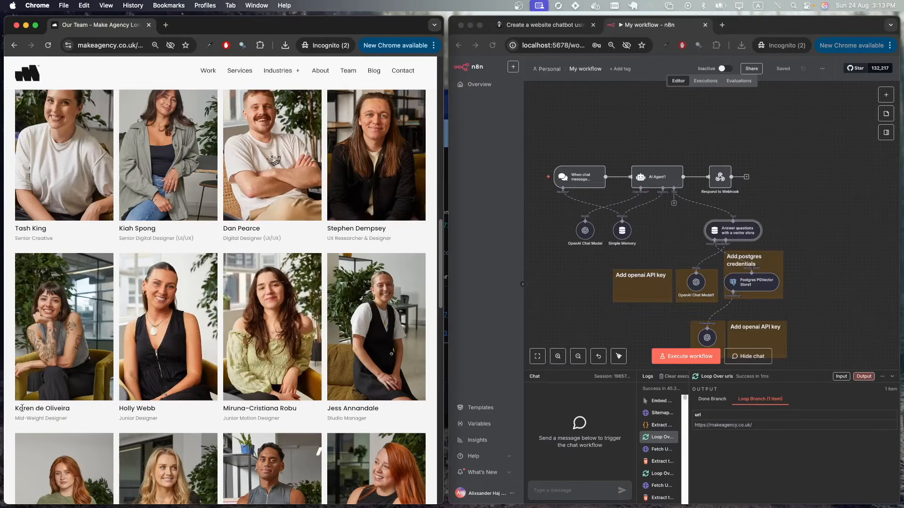
{"action": "left_click", "coordinate": [572, 491]}
{"action": "type", "text": "who is ka"}
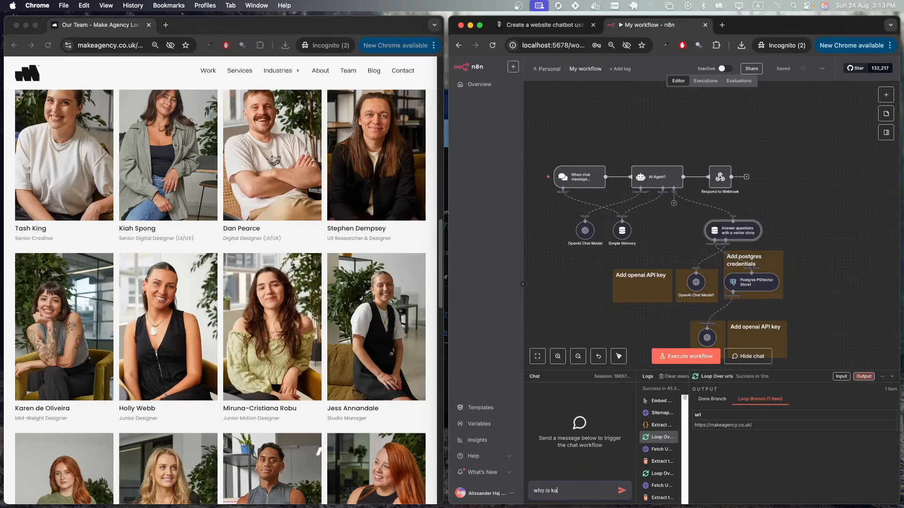
{"action": "type", "text": "ren?"}
{"action": "key", "text": "Return"}
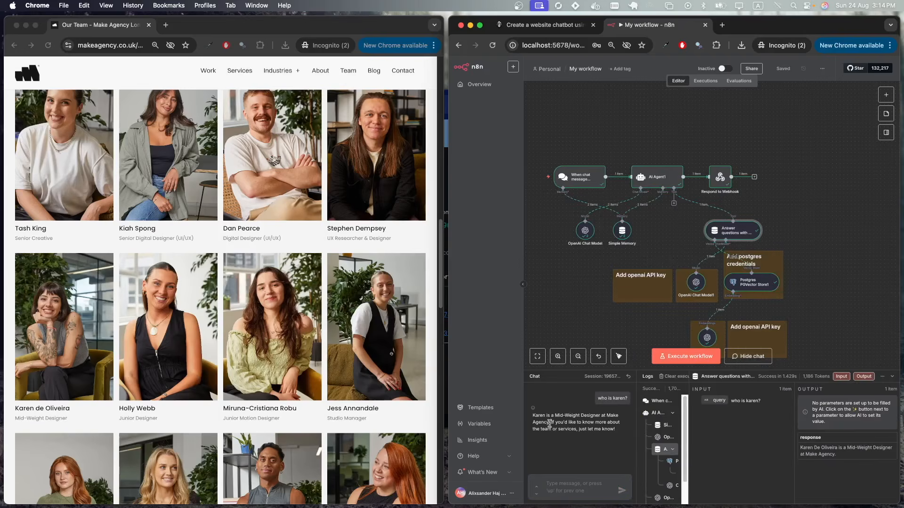
- Open the agency's services page and ask the chatbot what services the agency provides
{"action": "left_click", "coordinate": [63, 423]}
{"action": "left_click", "coordinate": [240, 70]}
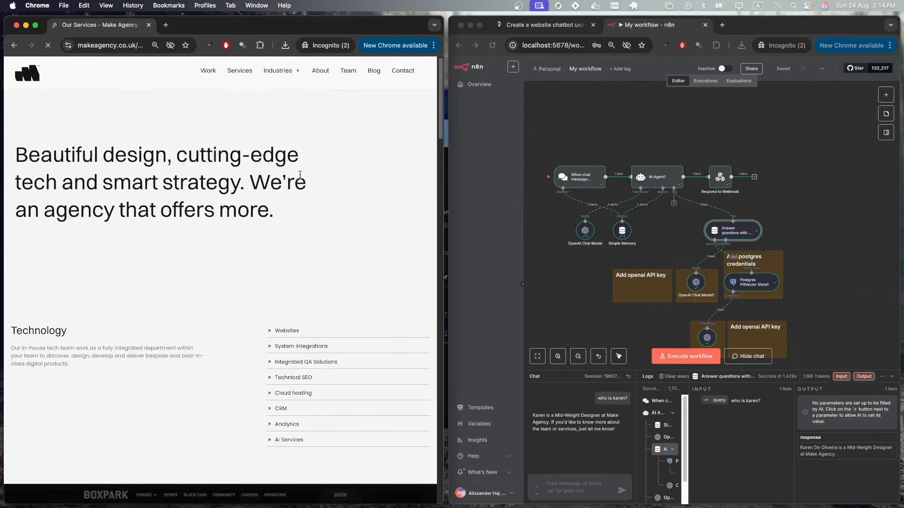
{"action": "left_click", "coordinate": [577, 485]}
{"action": "type", "text": "what kind of ser"}
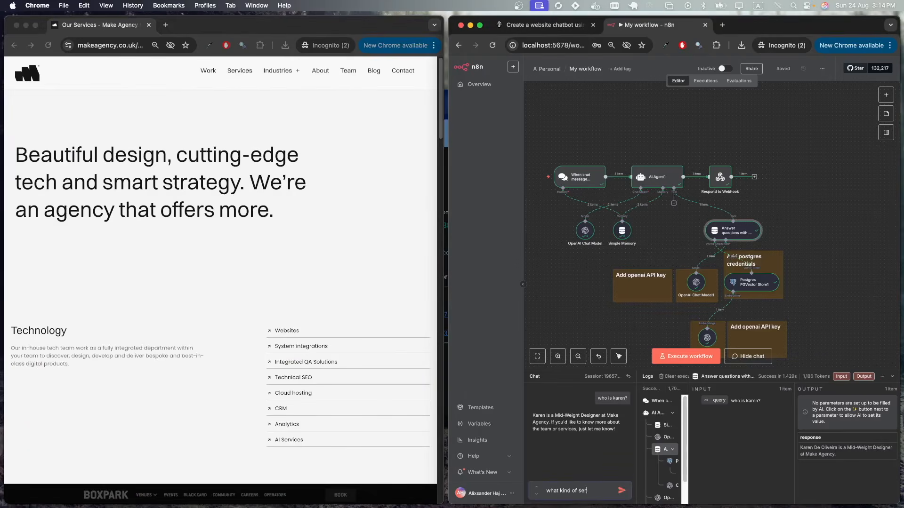
{"action": "type", "text": "vices do you provide?"}
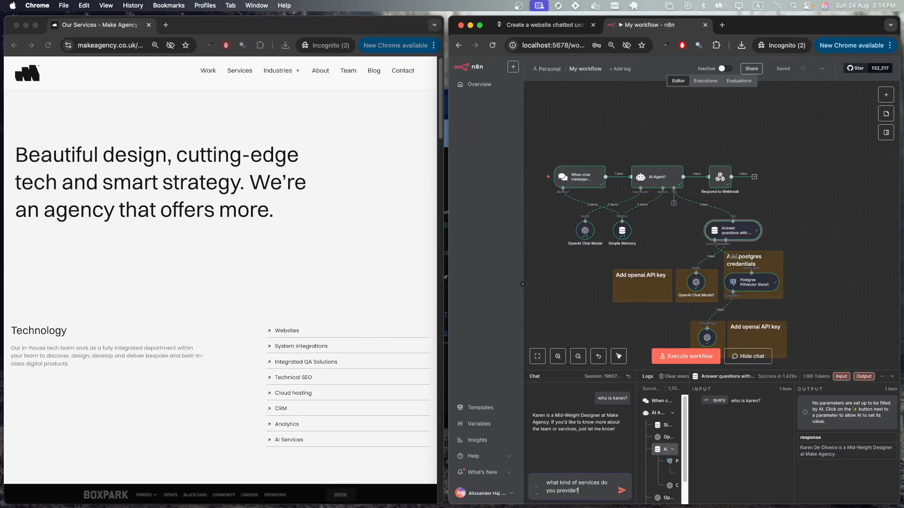
{"action": "key", "text": "Return"}
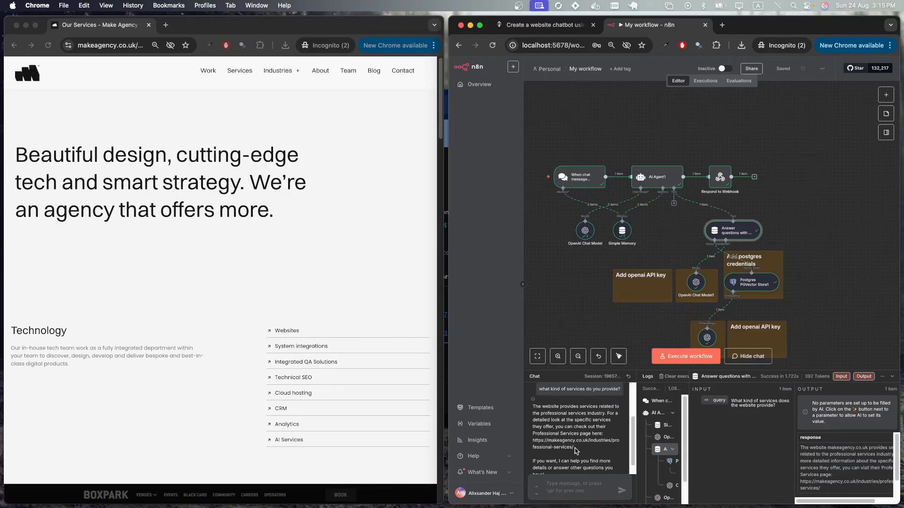
- Open the professional-services link from the chatbot's answer in a new tab
{"action": "left_click_drag", "start_coordinate": [573, 449], "coordinate": [532, 441]}
{"action": "key", "text": "super+c"}
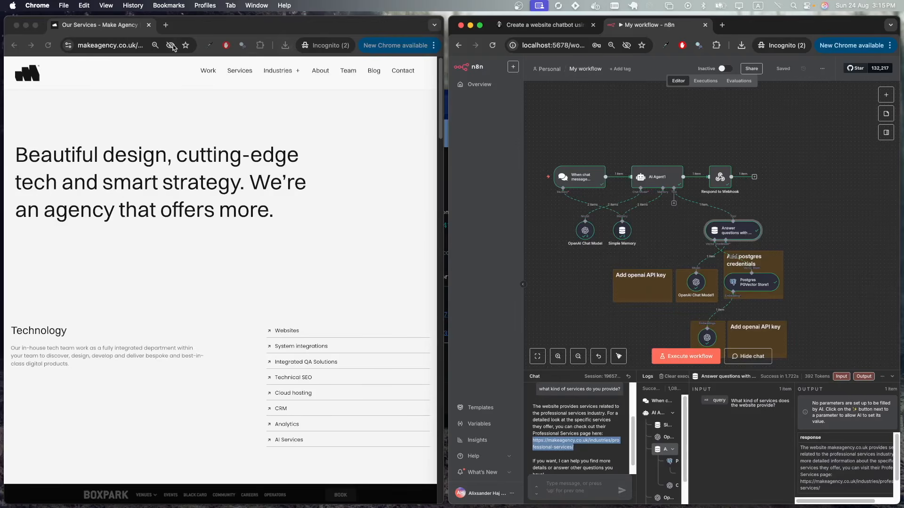
{"action": "left_click", "coordinate": [166, 24]}
{"action": "key", "text": "super+v"}
{"action": "key", "text": "Return"}
{"action": "scroll", "coordinate": [162, 146], "scroll_direction": "down", "scroll_amount": 7}
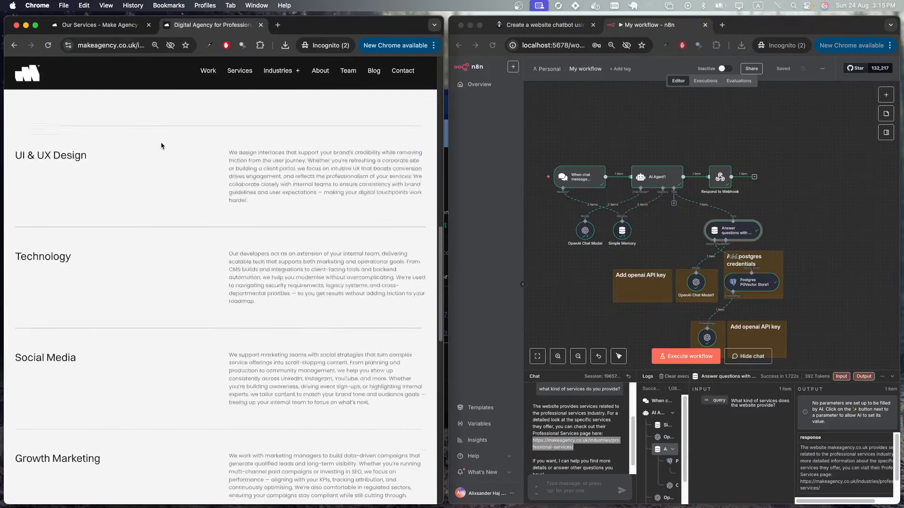
{"action": "scroll", "coordinate": [162, 146], "scroll_direction": "up", "scroll_amount": 16}
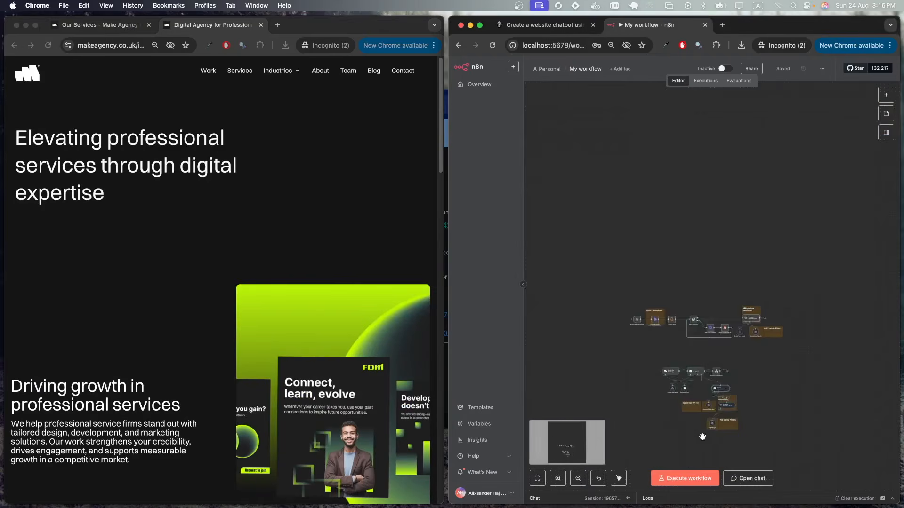
{"action": "scroll", "coordinate": [702, 437], "scroll_direction": "up", "scroll_amount": 5}
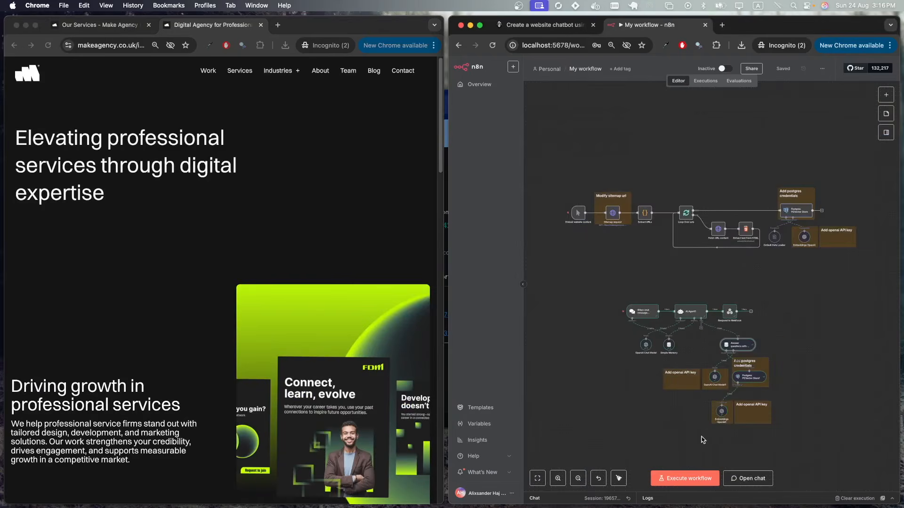
- Open the chat trigger node and view its chat embedding code
{"action": "double_click", "coordinate": [643, 312]}
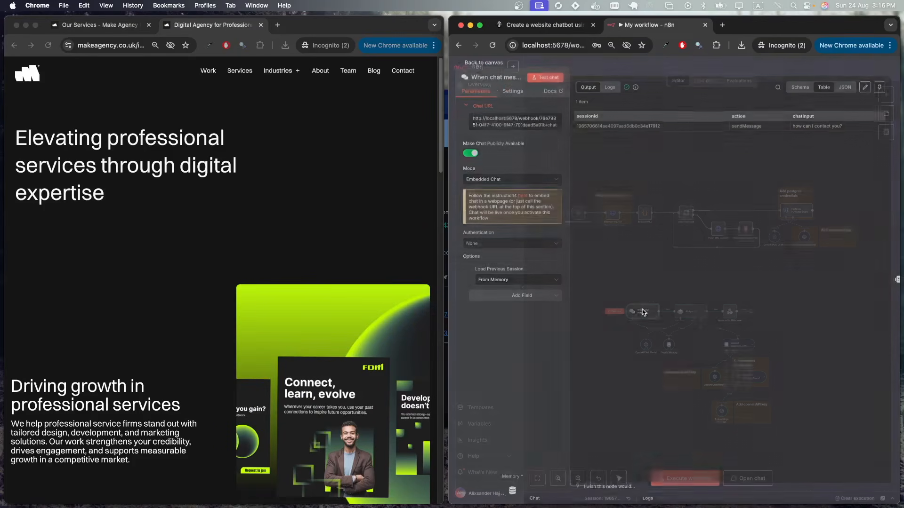
{"action": "left_click", "coordinate": [523, 198]}
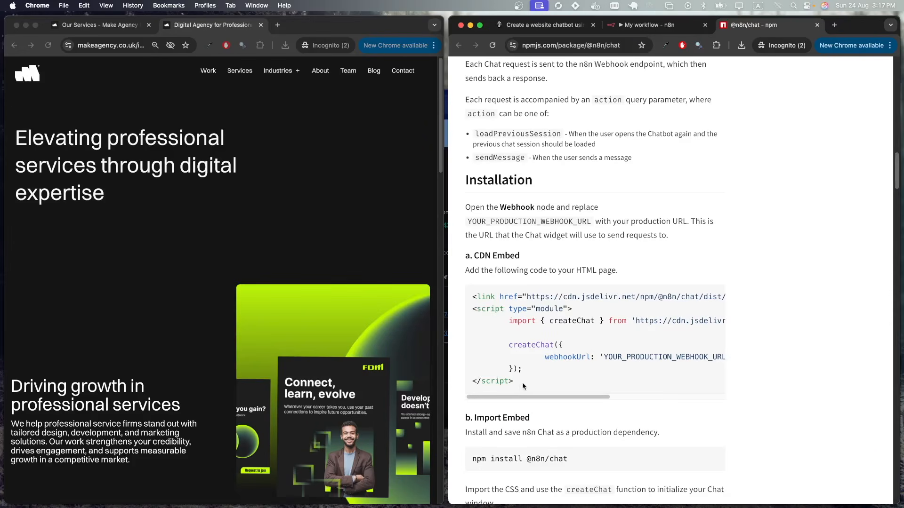
{"action": "left_click_drag", "start_coordinate": [522, 384], "coordinate": [473, 295]}
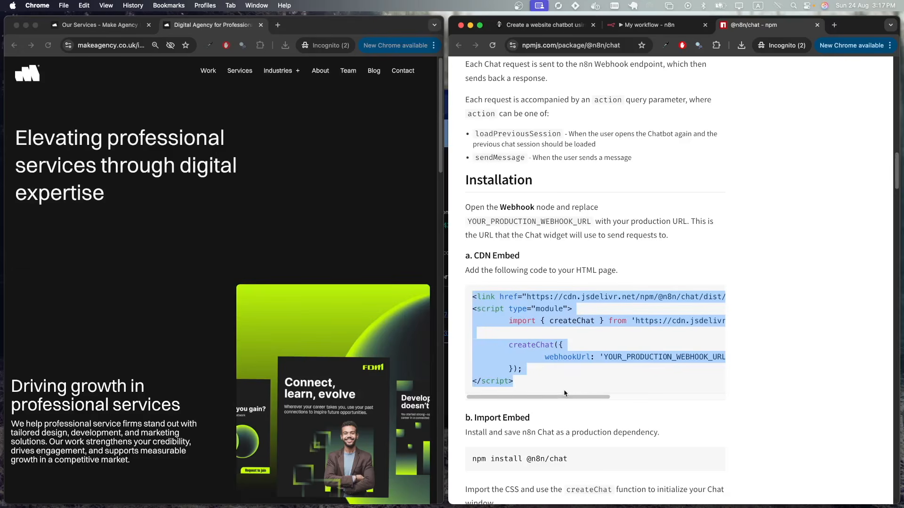
{"action": "left_click", "coordinate": [638, 356]}
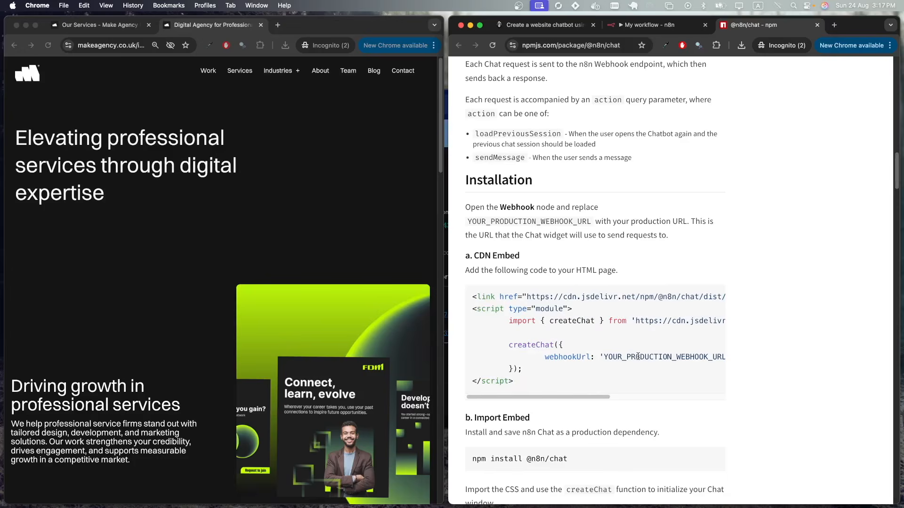
{"action": "key", "text": "ctrl+shift+Tab"}
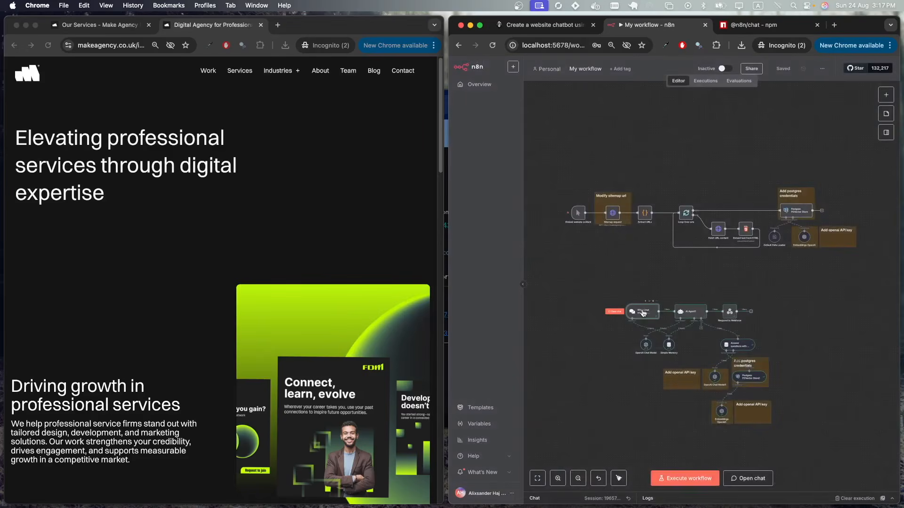
- Switch the workflow to Active, acknowledge the notice, and open a new incognito tab
{"action": "double_click", "coordinate": [643, 313]}
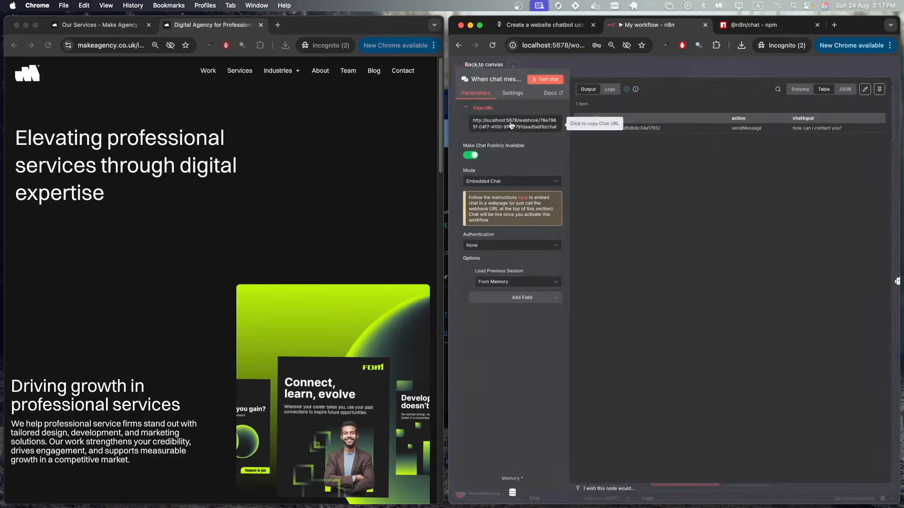
{"action": "key", "text": "Escape"}
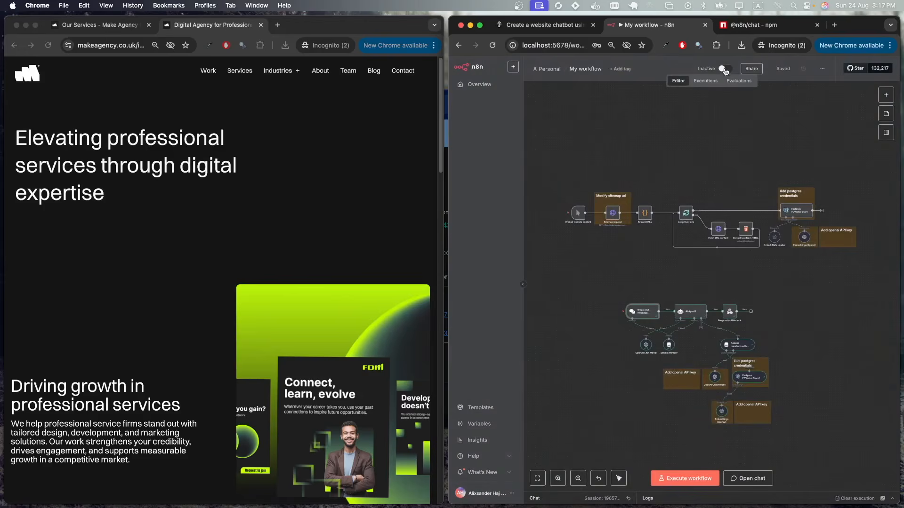
{"action": "left_click", "coordinate": [724, 70]}
{"action": "left_click", "coordinate": [738, 306]}
{"action": "left_click", "coordinate": [277, 26]}
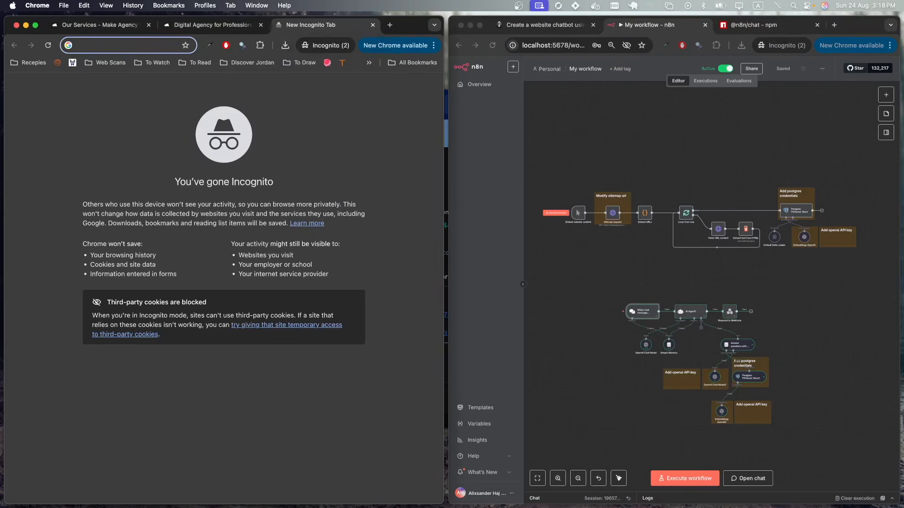
- Log in to WordPress at test.local/wp-login with the admin account credentials
{"action": "key", "text": "super+Tab"}
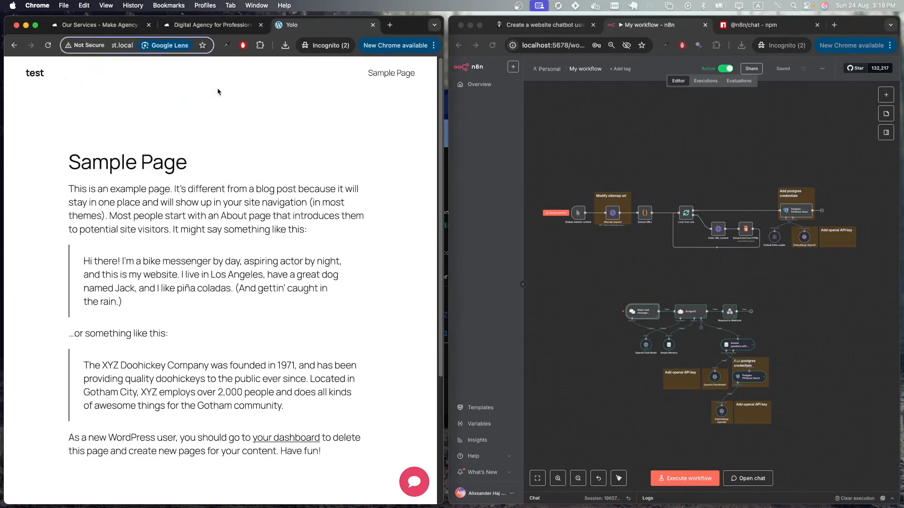
{"action": "key", "text": "super+l"}
{"action": "type", "text": "test.local/wp-login"}
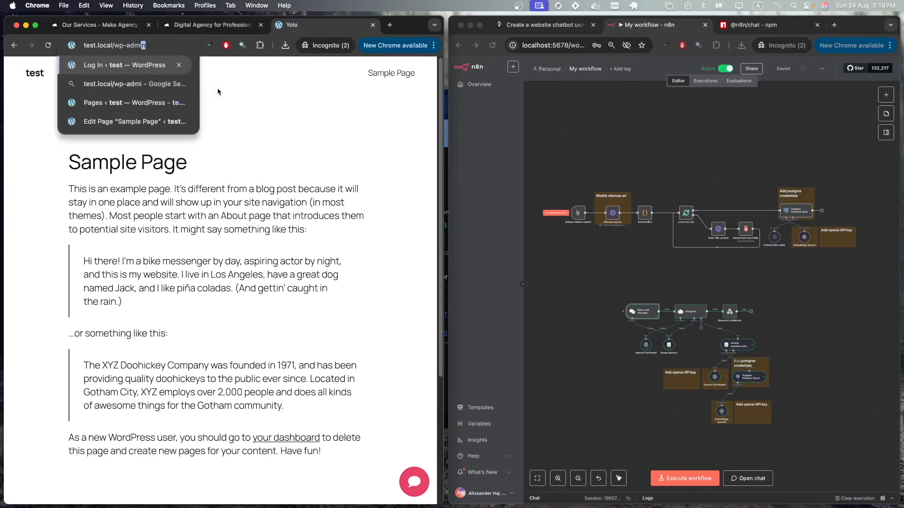
{"action": "key", "text": "Return"}
{"action": "type", "text": "admin"}
{"action": "key", "text": "Tab"}
{"action": "type", "text": "admin"}
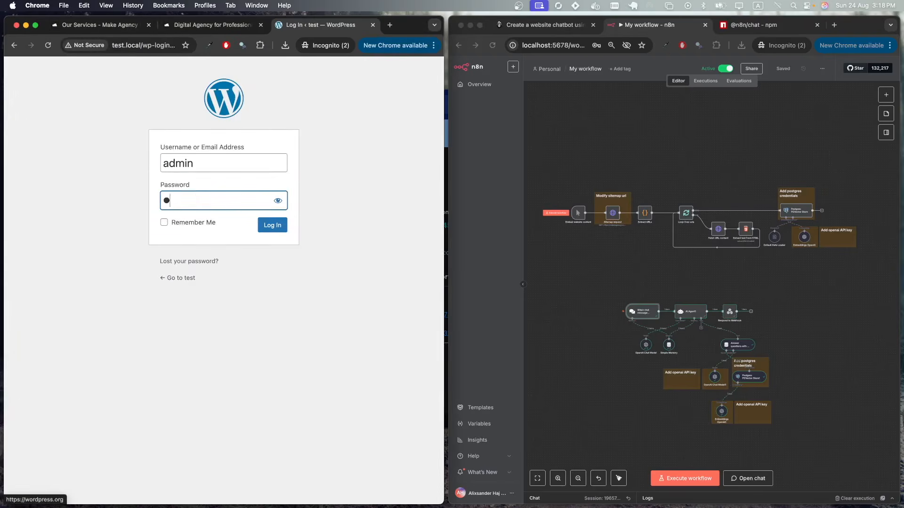
{"action": "key", "text": "Return"}
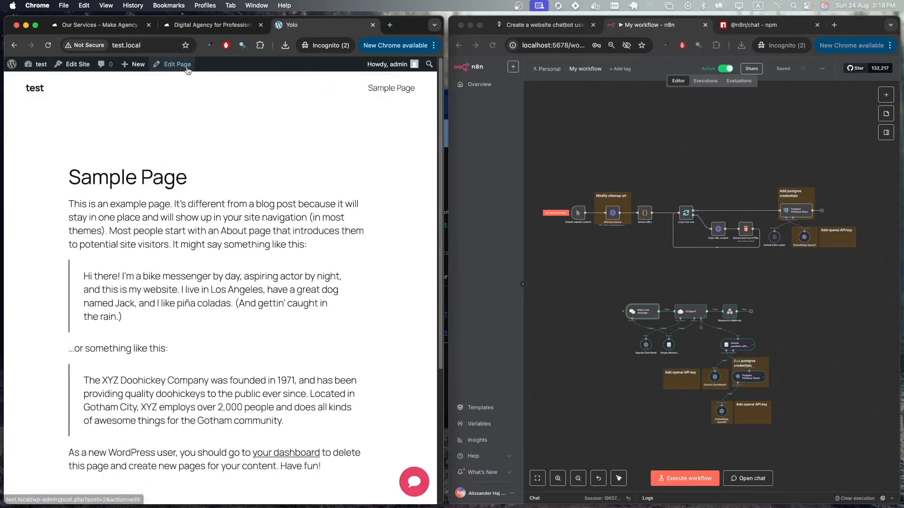
- Open the Sample Page's Custom HTML block and copy the n8n chat webhook URL
{"action": "left_click", "coordinate": [172, 64]}
{"action": "scroll", "coordinate": [115, 306], "scroll_direction": "down", "scroll_amount": 5}
{"action": "left_click", "coordinate": [115, 306]}
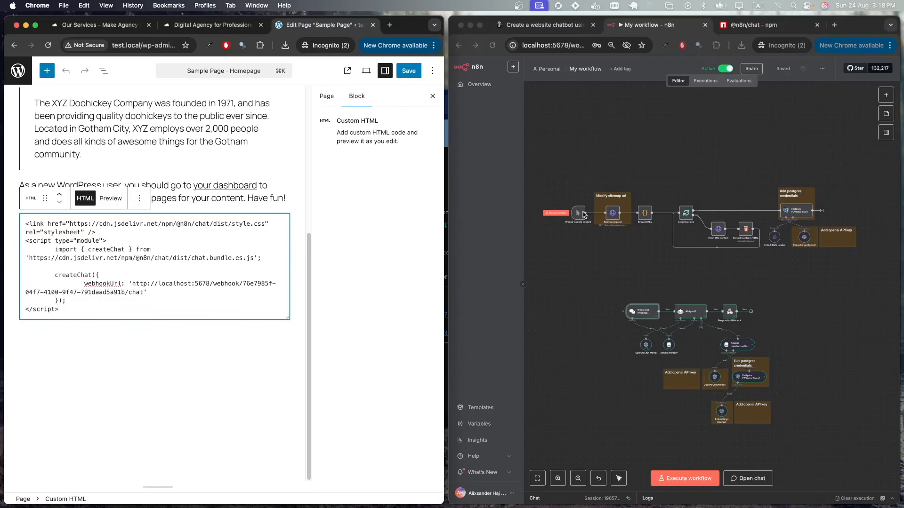
{"action": "double_click", "coordinate": [642, 312]}
{"action": "left_click", "coordinate": [595, 123]}
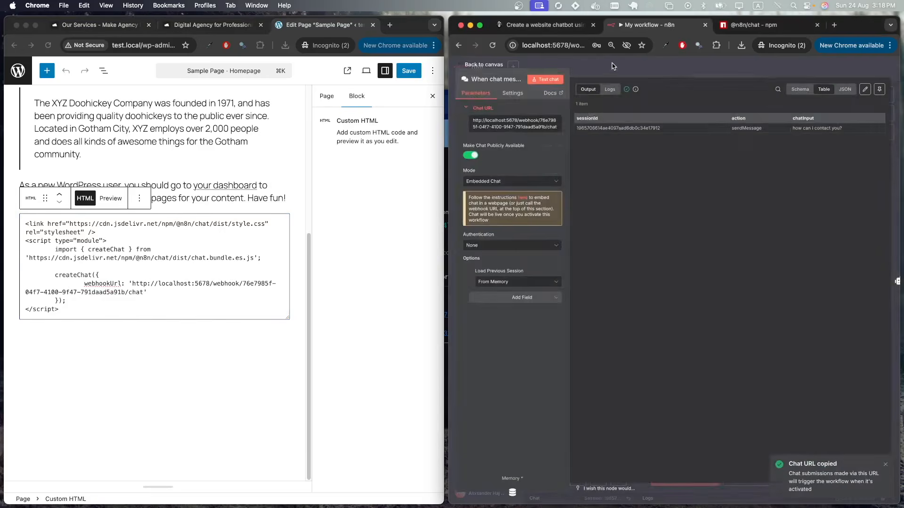
{"action": "key", "text": "Escape"}
- Replace the embed code's webhookUrl with the copied URL, save, and open the chat widget on the live page
{"action": "left_click_drag", "start_coordinate": [144, 293], "coordinate": [136, 285]}
{"action": "key", "text": "super+v"}
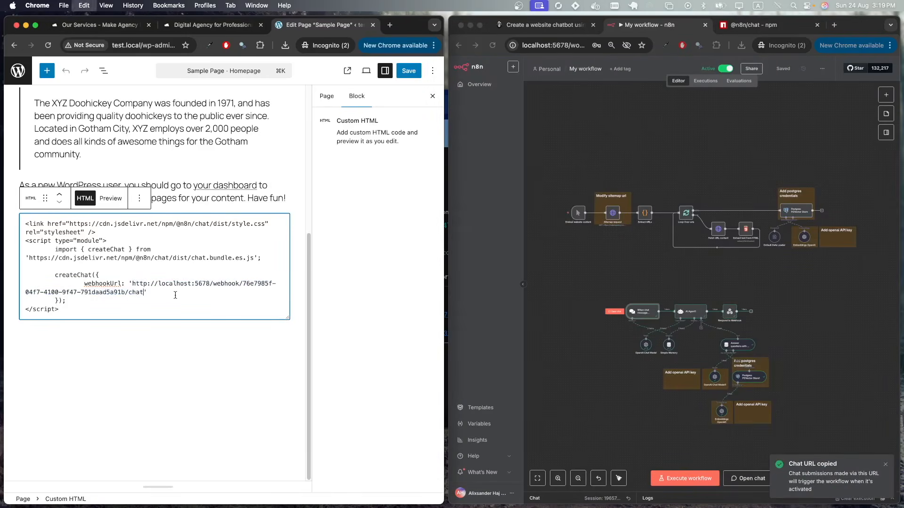
{"action": "key", "text": "super+s"}
{"action": "left_click", "coordinate": [94, 475]}
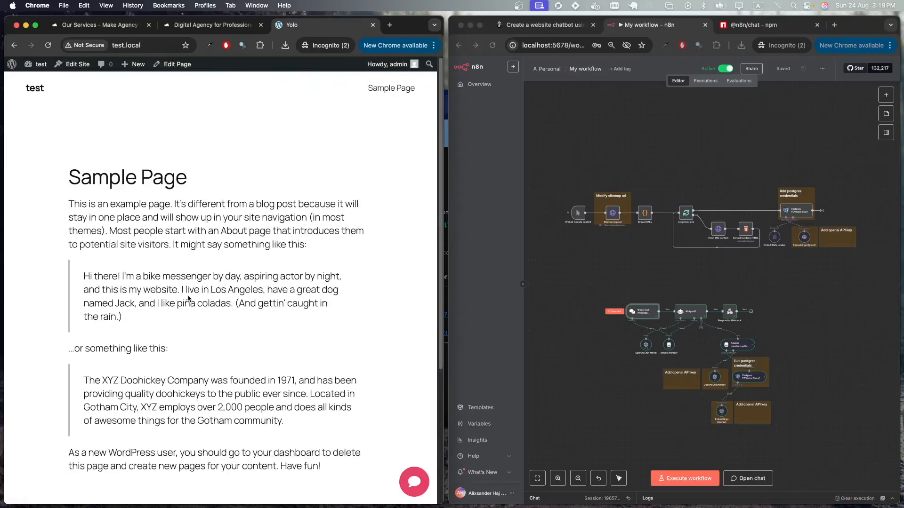
{"action": "left_click", "coordinate": [413, 482]}
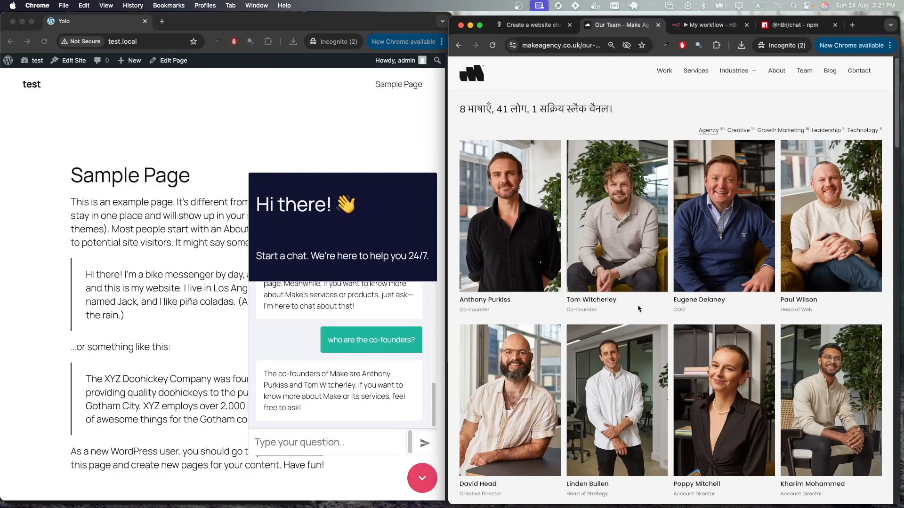
- Open post-sitemap.xml with its 120 URLs from the sitemap index, then return to n8n
{"action": "key", "text": "ctrl+shift+Tab"}
{"action": "scroll", "coordinate": [497, 273], "scroll_direction": "down", "scroll_amount": 6}
{"action": "scroll", "coordinate": [496, 273], "scroll_direction": "down", "scroll_amount": 6}
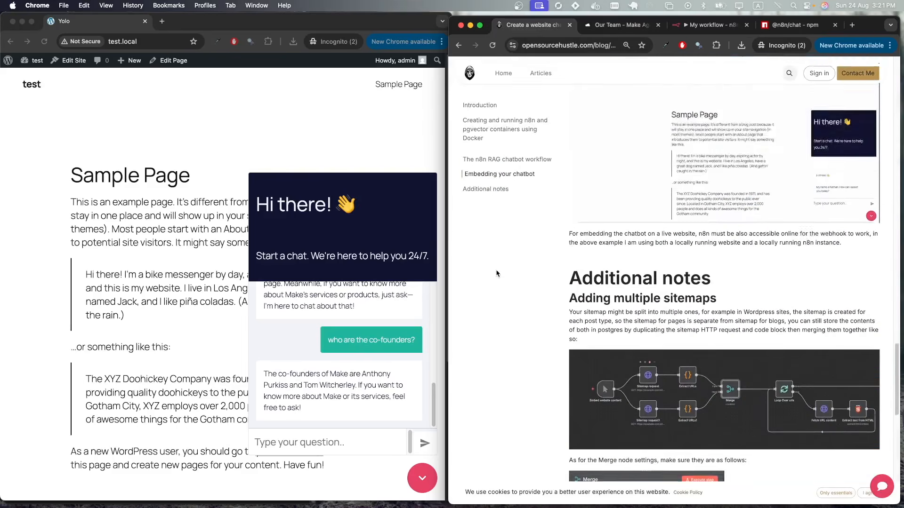
{"action": "key", "text": "Return"}
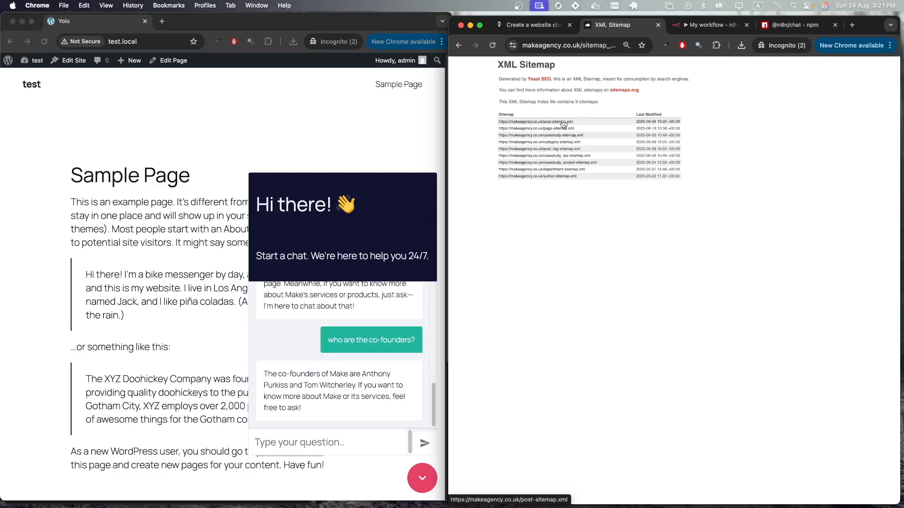
{"action": "left_click", "coordinate": [564, 123]}
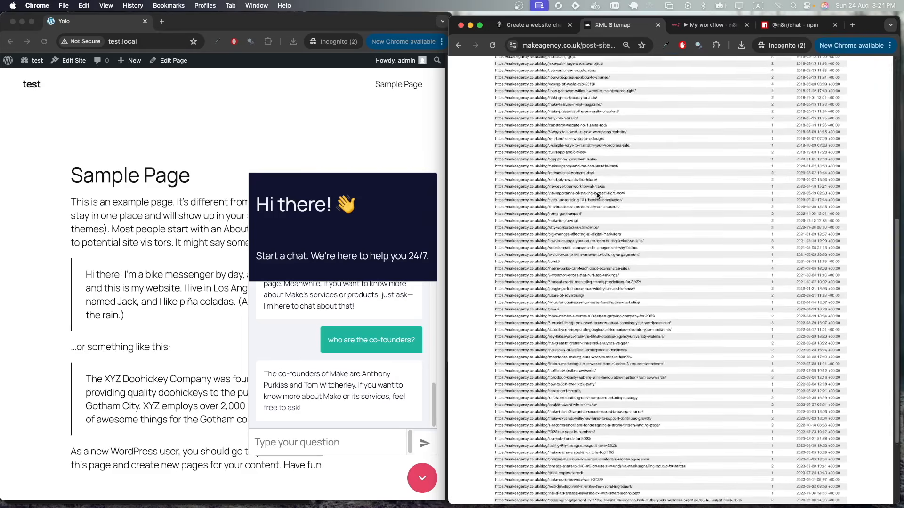
{"action": "key", "text": "ctrl+Tab"}
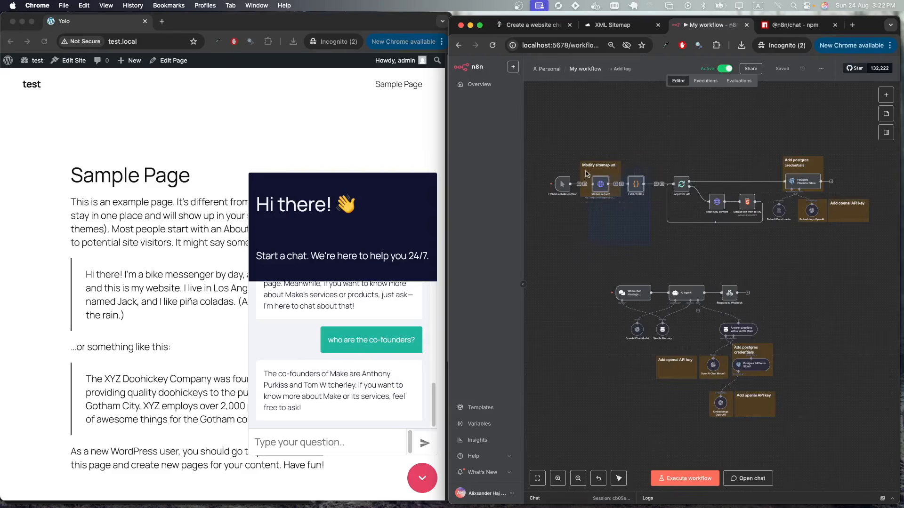
- Paste copies of Sitemap request and Extract URLs, setting Sitemap request1's URL to post-sitemap.xml
{"action": "key", "text": "ctrl+v"}
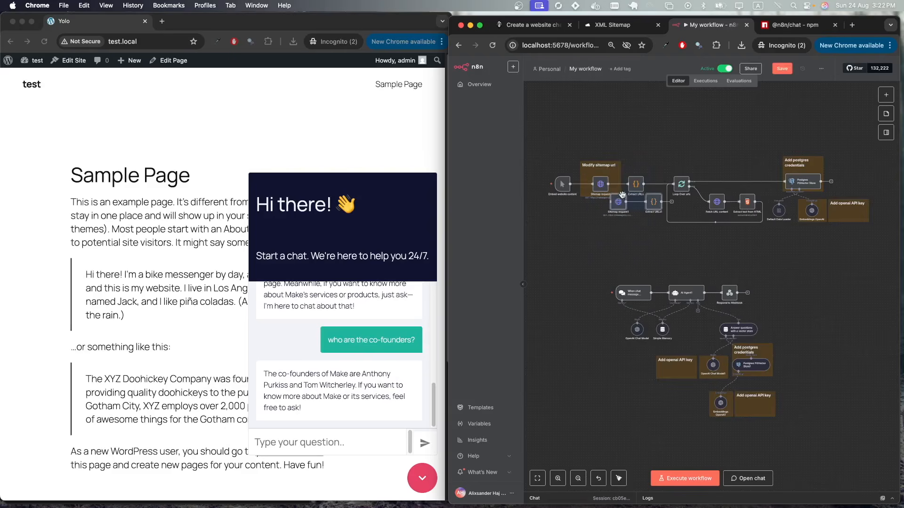
{"action": "key", "text": "ctrl+shift+Tab"}
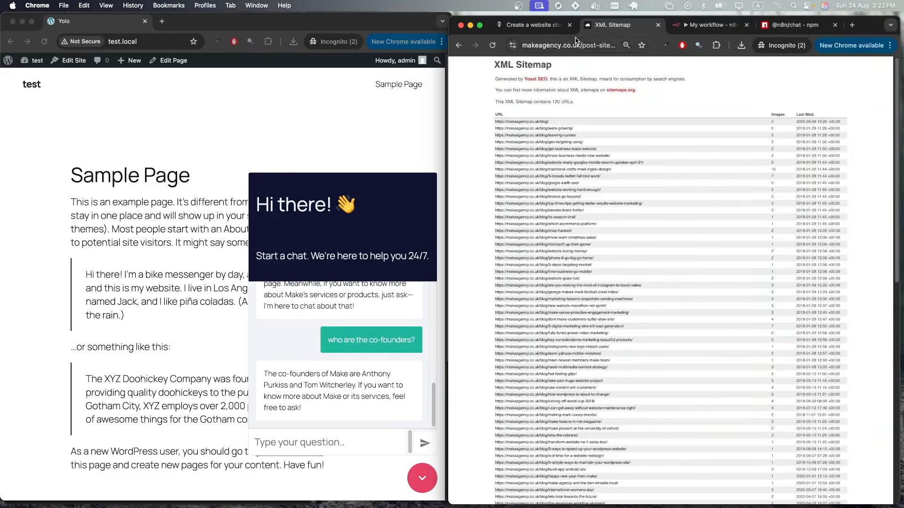
{"action": "key", "text": "super+l"}
{"action": "left_click", "coordinate": [701, 30]}
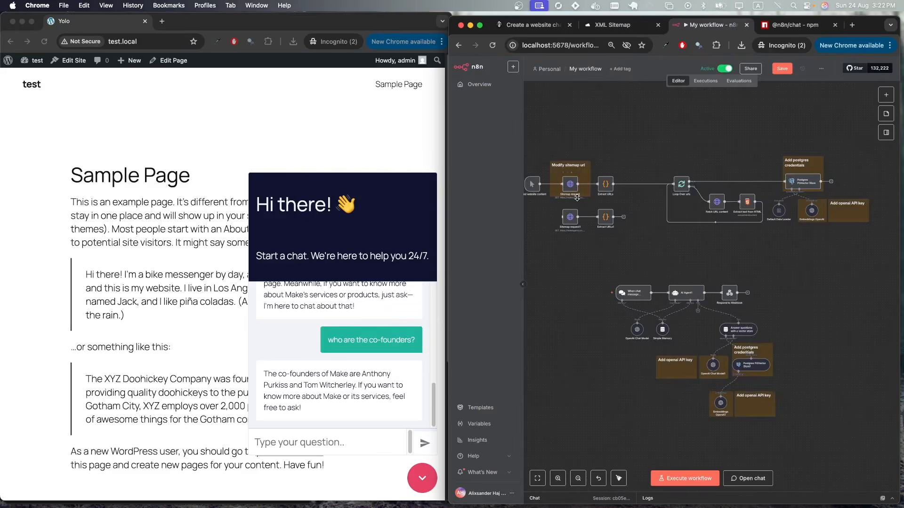
{"action": "double_click", "coordinate": [573, 222]}
{"action": "triple_click", "coordinate": [659, 156]}
{"action": "type", "text": "https://makeagency.co.uk/post-sitemap.xml"}
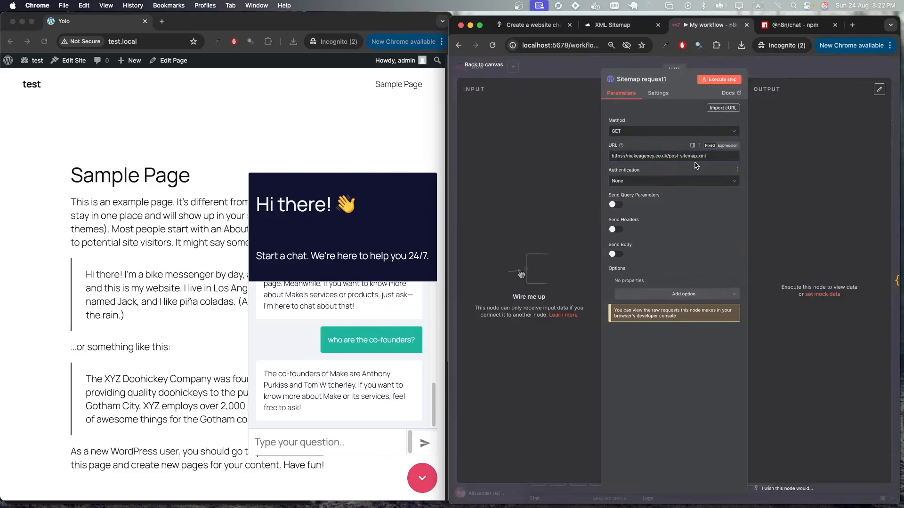
{"action": "key", "text": "Escape"}
- Add a Merge node and connect Extract URLs1 to its Input 2
{"action": "key", "text": "Tab"}
{"action": "type", "text": "mer"}
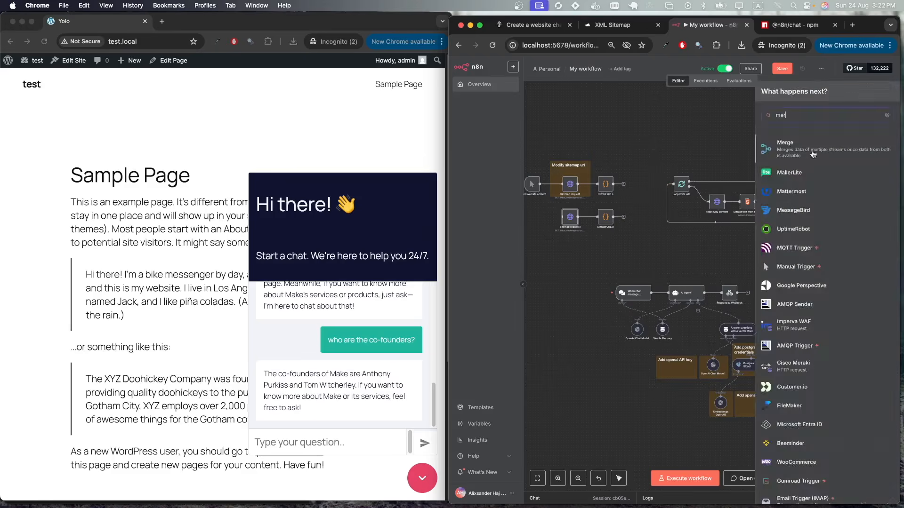
{"action": "left_click", "coordinate": [812, 154]}
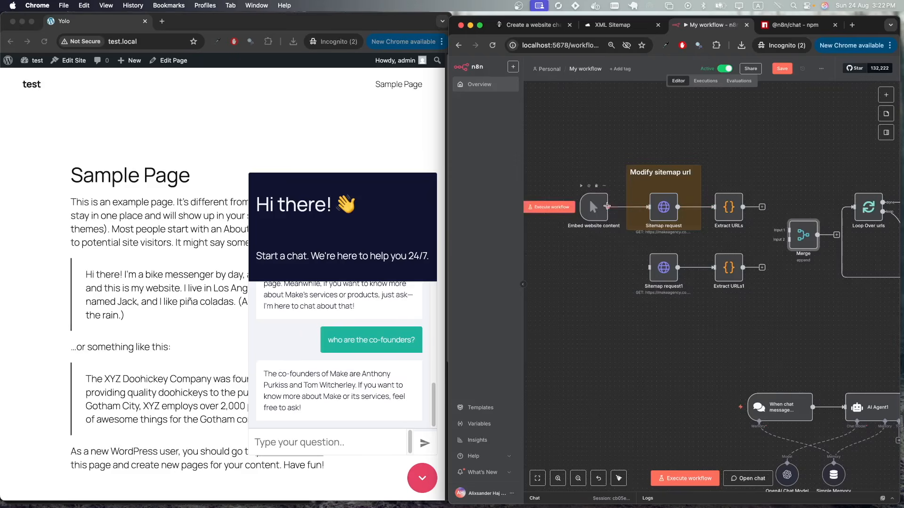
{"action": "scroll", "coordinate": [574, 242], "scroll_direction": "down", "scroll_amount": 3}
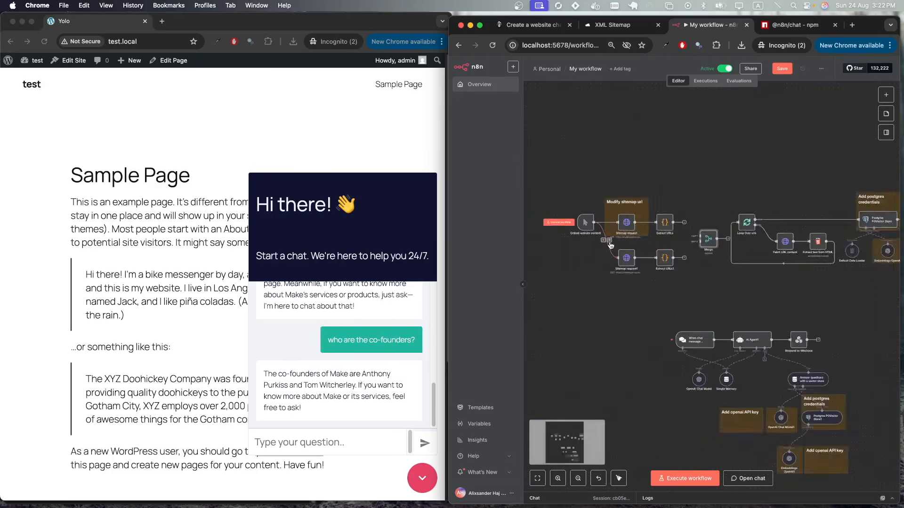
{"action": "scroll", "coordinate": [710, 253], "scroll_direction": "up", "scroll_amount": 3}
{"action": "left_click_drag", "start_coordinate": [661, 267], "coordinate": [685, 241]}
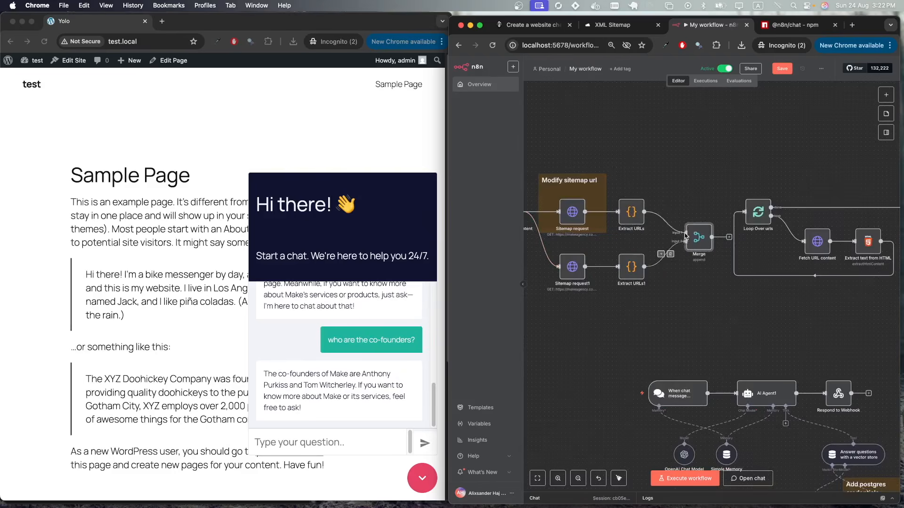
{"action": "scroll", "coordinate": [668, 256], "scroll_direction": "down", "scroll_amount": 3}
{"action": "double_click", "coordinate": [672, 259]}
- Set Merge to Combine, Keep Non-Matches, matching on url, test it, then rerun the workflow
{"action": "left_click", "coordinate": [671, 119]}
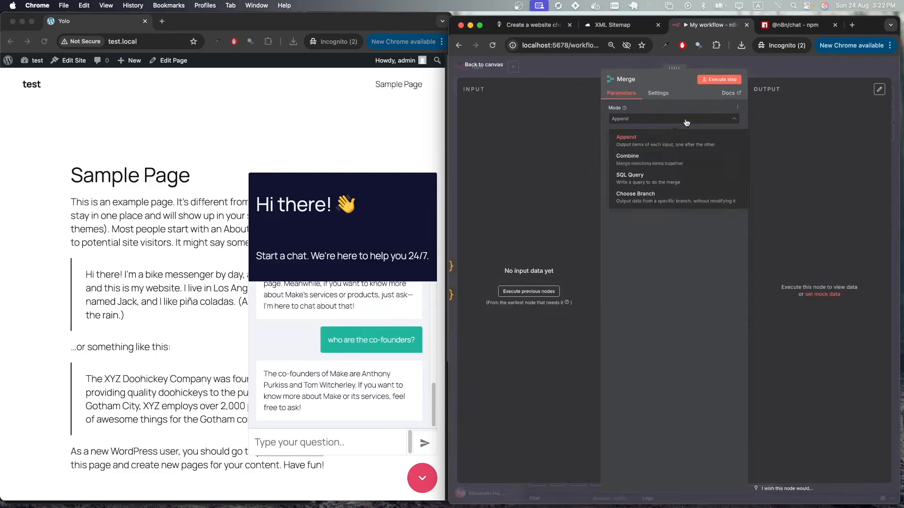
{"action": "left_click", "coordinate": [671, 159]}
{"action": "left_click", "coordinate": [670, 226]}
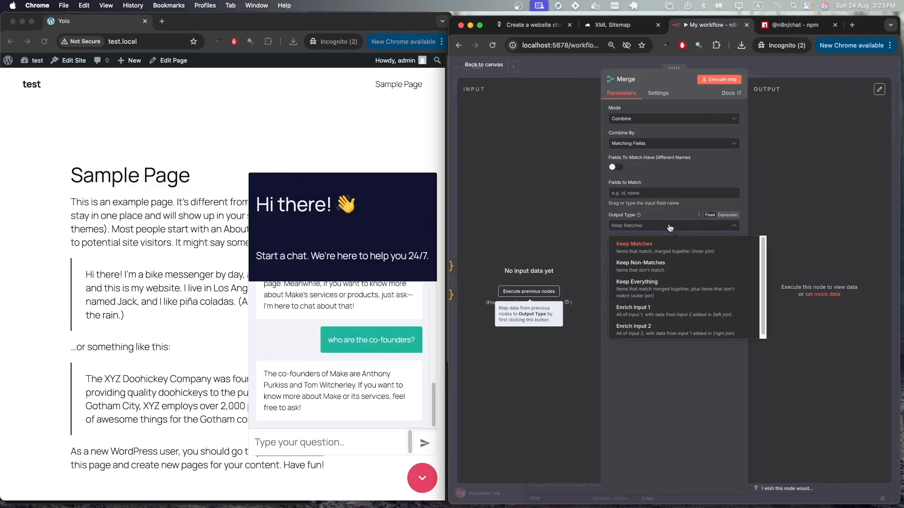
{"action": "left_click", "coordinate": [674, 267]}
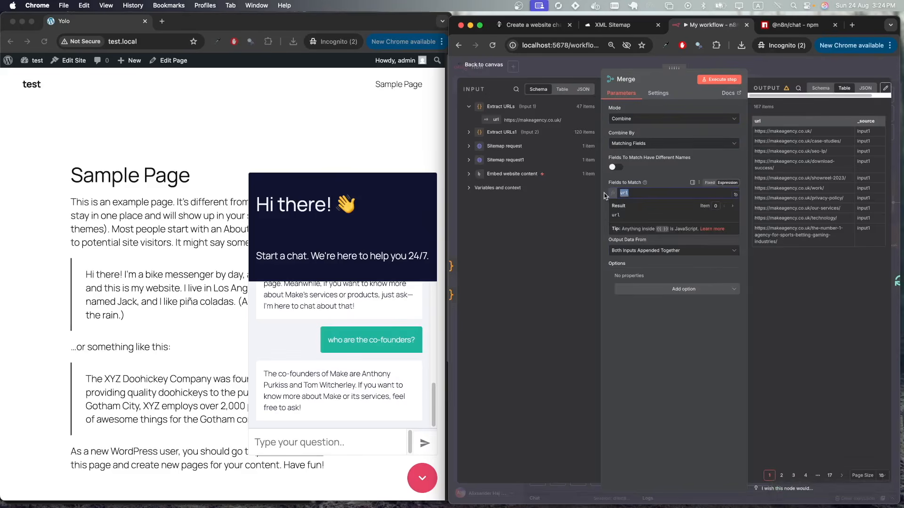
{"action": "left_click_drag", "start_coordinate": [495, 120], "coordinate": [636, 192]}
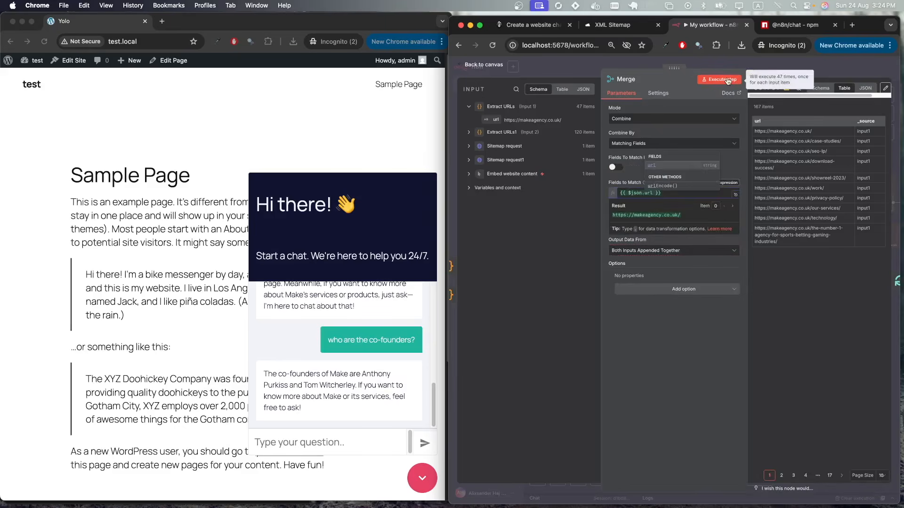
{"action": "left_click", "coordinate": [719, 79]}
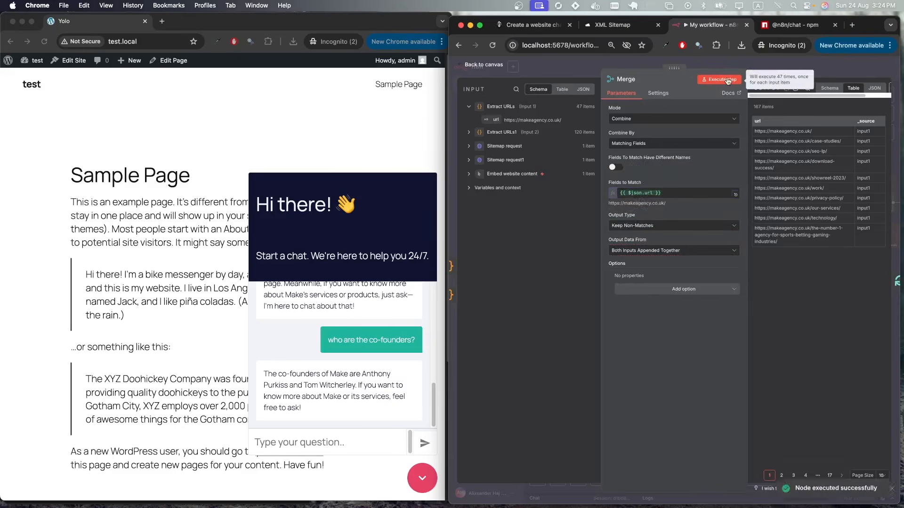
{"action": "left_click", "coordinate": [822, 71]}
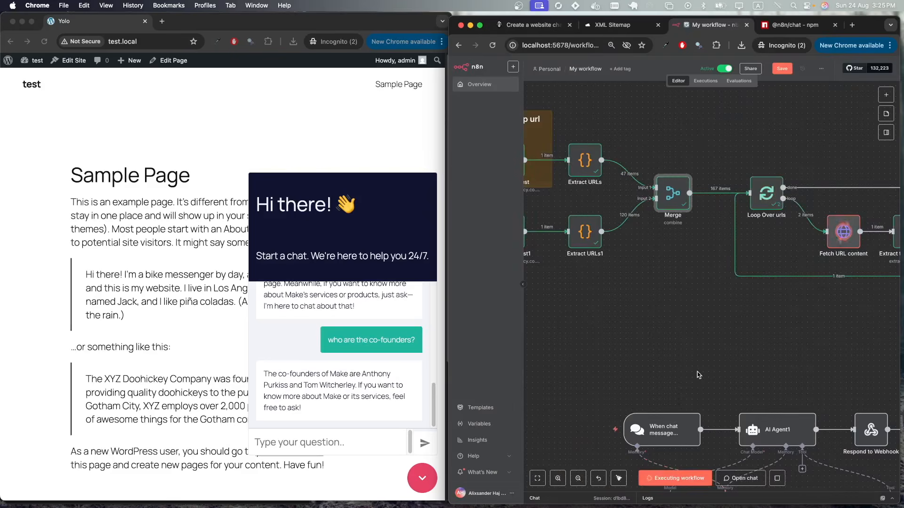
{"action": "scroll", "coordinate": [684, 315], "scroll_direction": "down", "scroll_amount": 10}
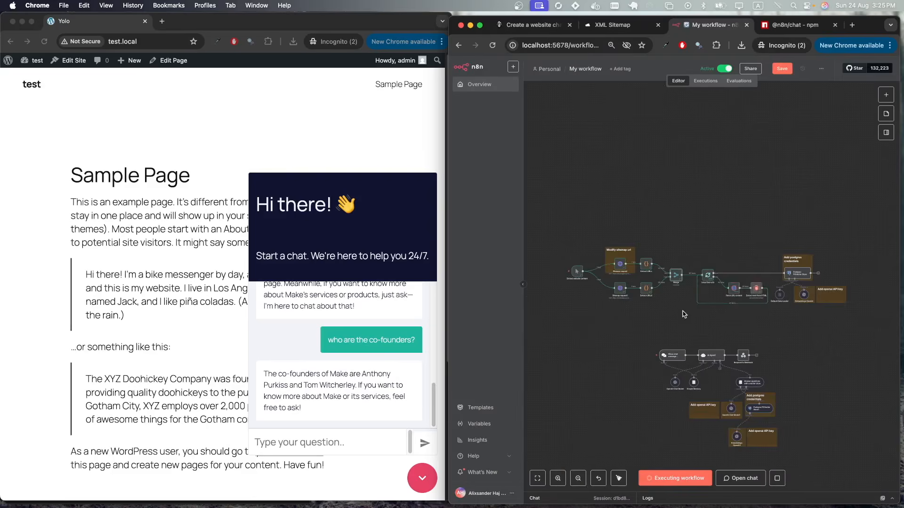